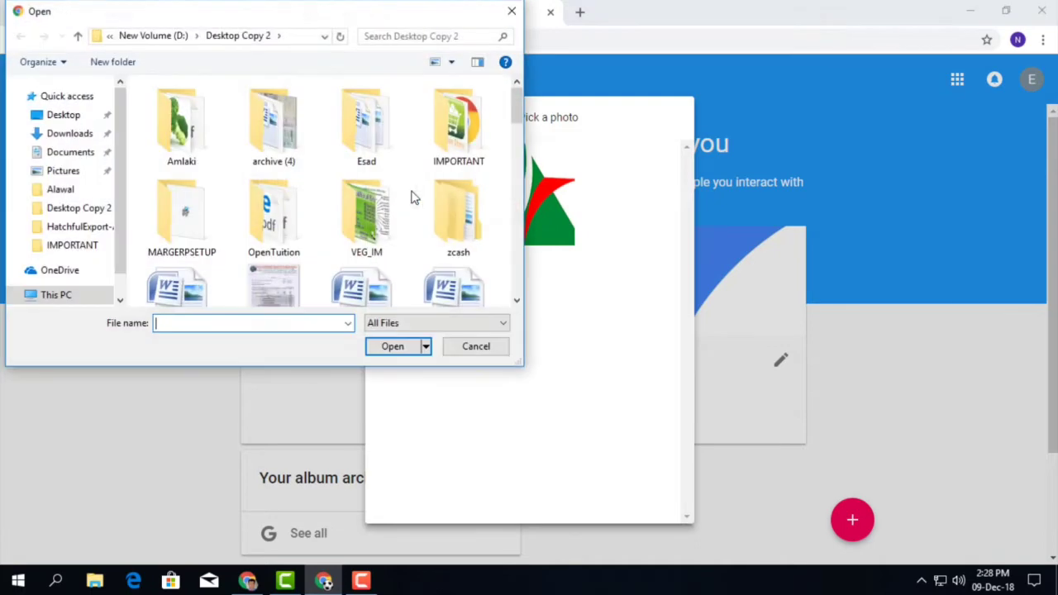
- Load the river-and-bridge Cover Photo file, accept its crop, and save it as the profile cover
{"action": "left_click_drag", "start_coordinate": [518, 105], "coordinate": [517, 165]}
{"action": "left_click", "coordinate": [284, 213]}
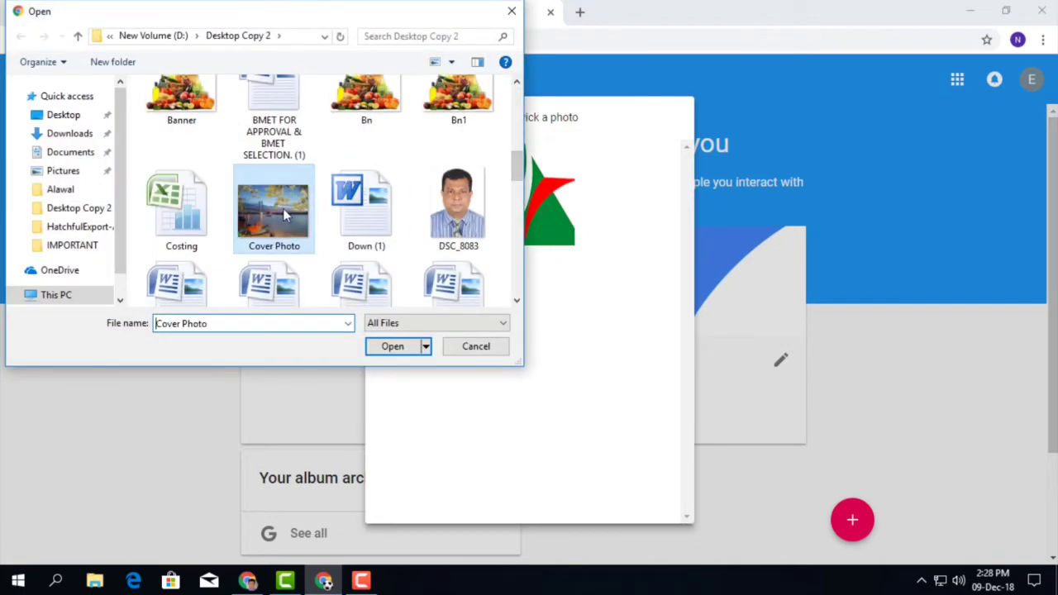
{"action": "left_click", "coordinate": [393, 346]}
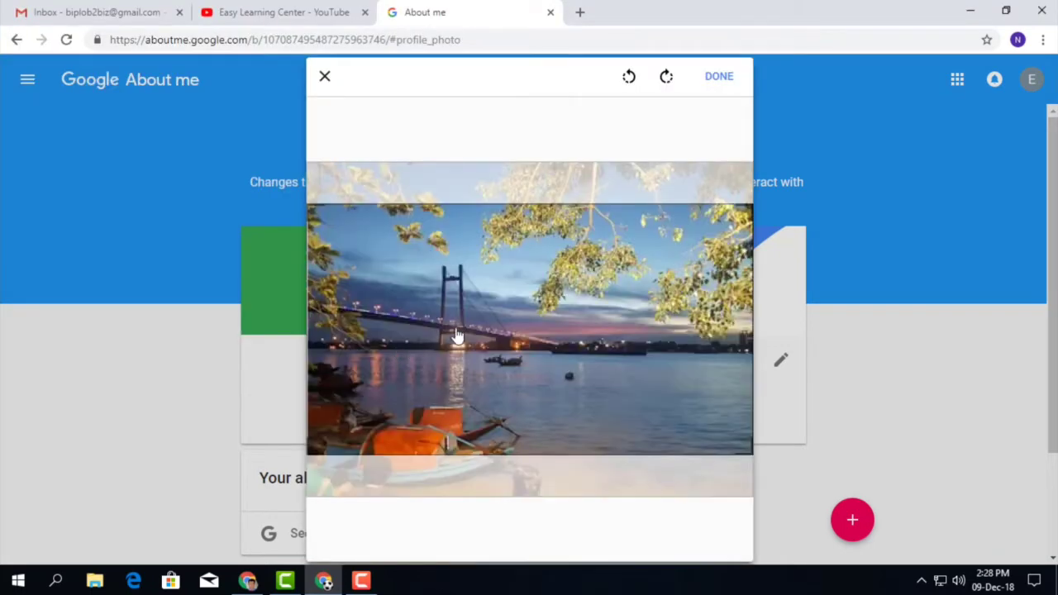
{"action": "left_click", "coordinate": [720, 77]}
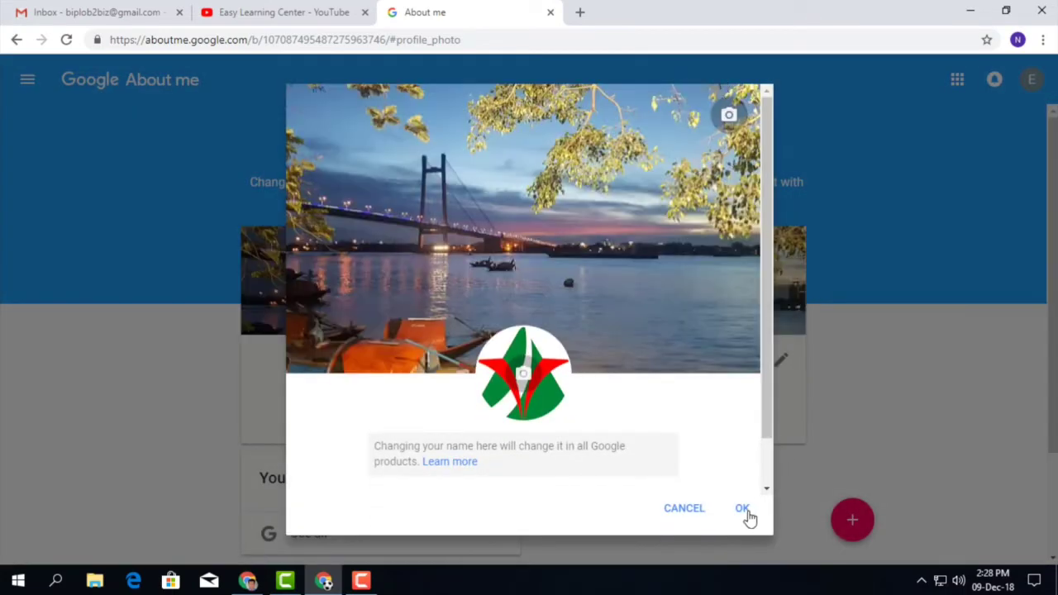
{"action": "left_click", "coordinate": [742, 508]}
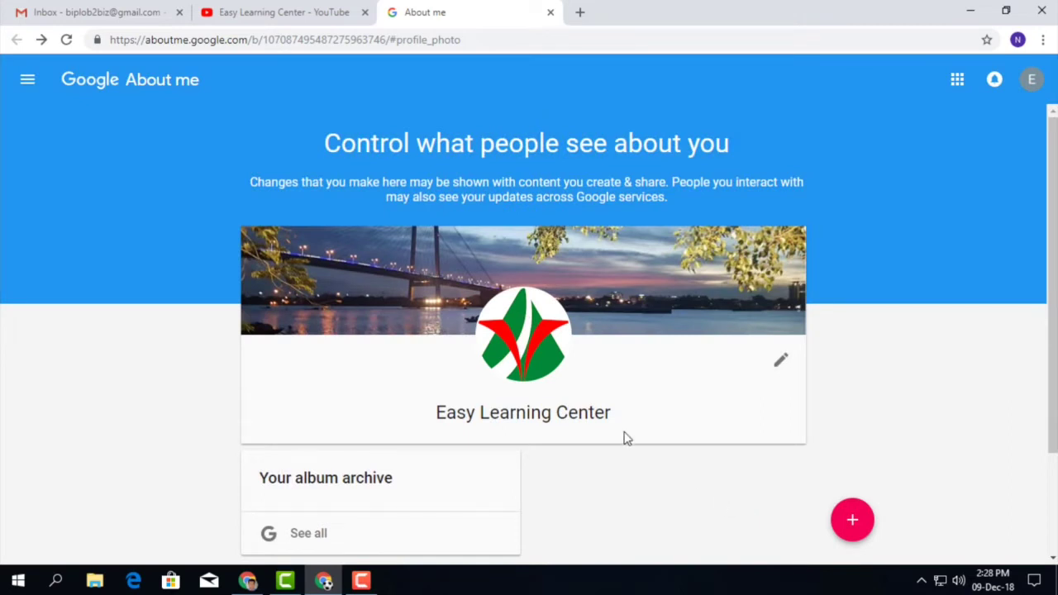
- Close About me, refresh the channel page to show the new logo, and open Video Manager
{"action": "left_click", "coordinate": [550, 13]}
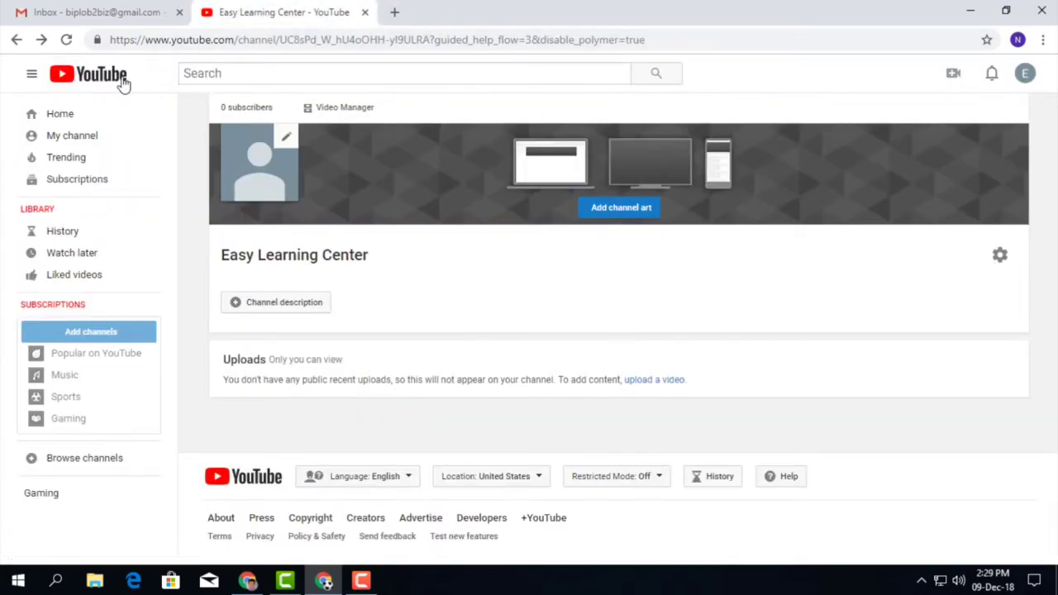
{"action": "left_click", "coordinate": [66, 40]}
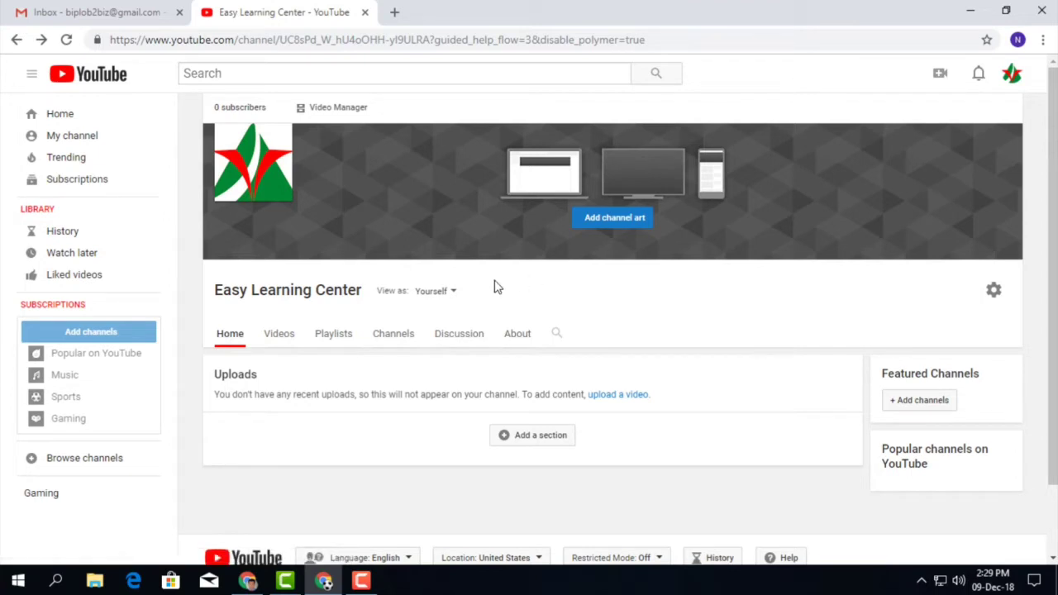
{"action": "left_click", "coordinate": [349, 110]}
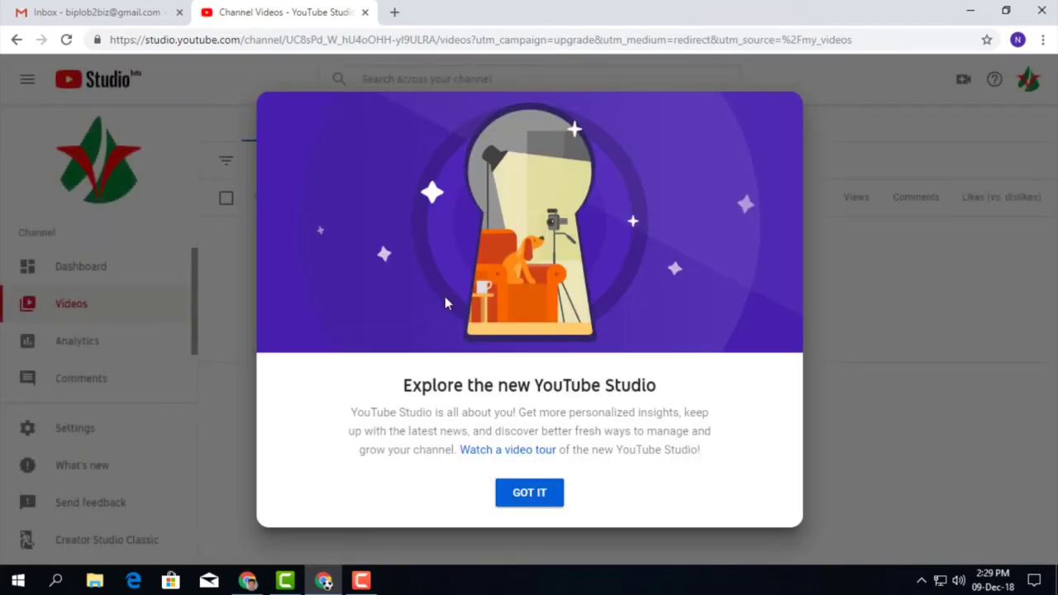
- Dismiss the Studio welcome and return to Creator Studio Classic, citing 'I would need more time' as feedback
{"action": "left_click", "coordinate": [529, 493]}
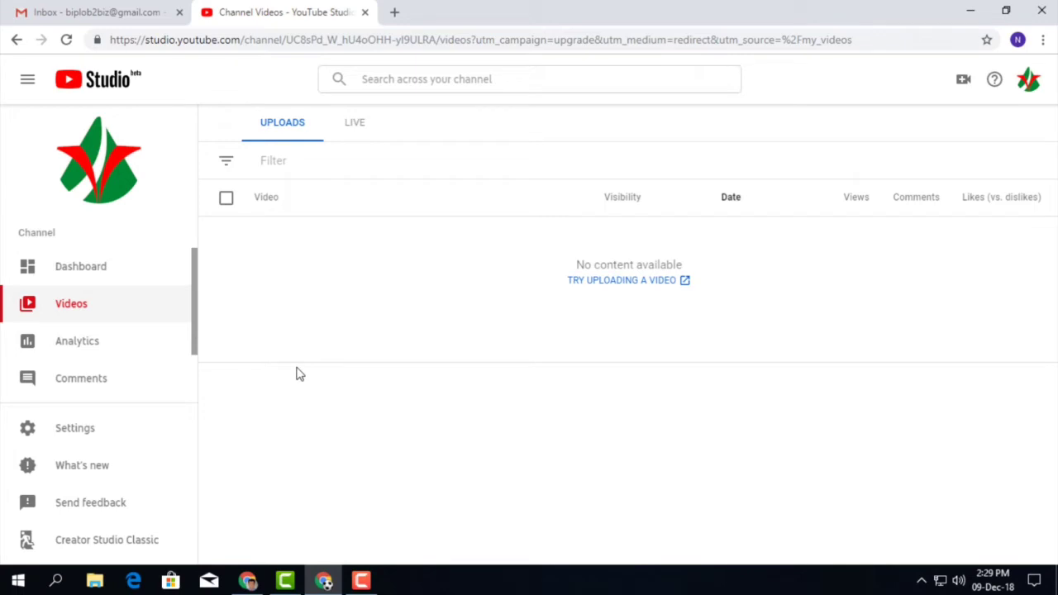
{"action": "scroll", "coordinate": [124, 362], "scroll_direction": "down", "scroll_amount": 2}
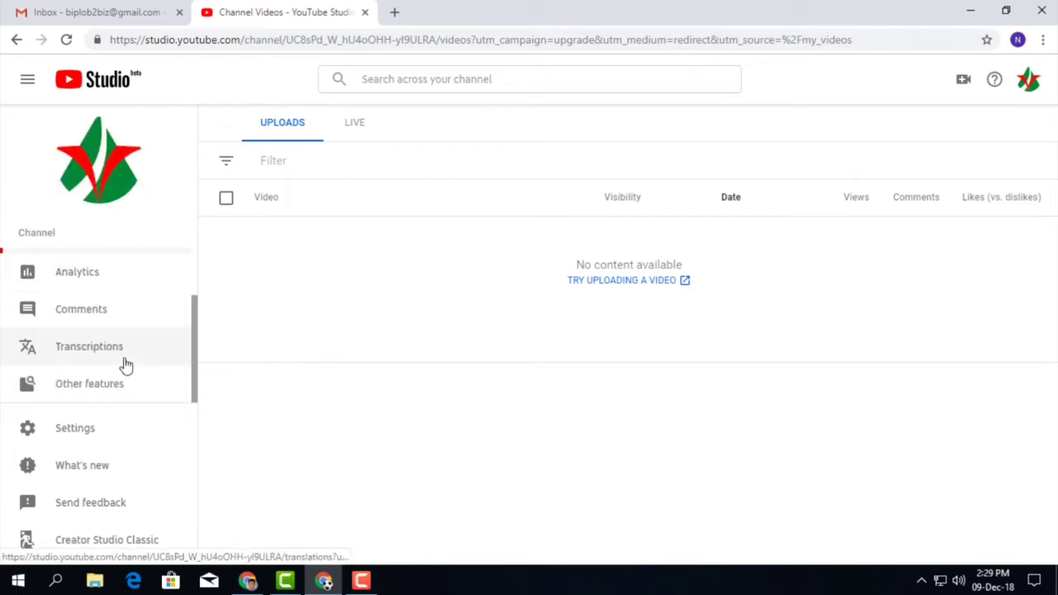
{"action": "left_click", "coordinate": [105, 548]}
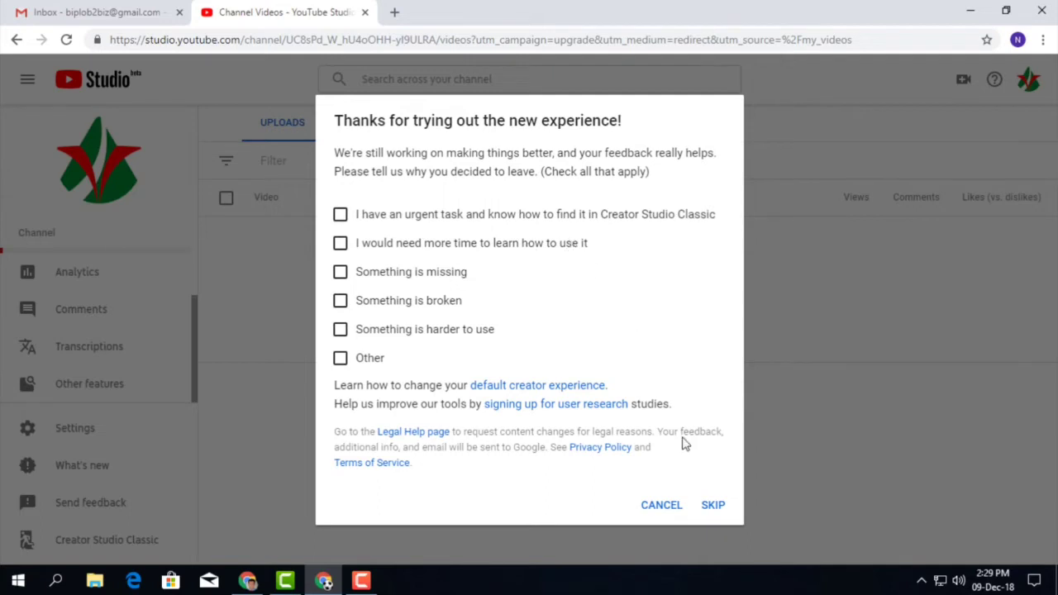
{"action": "left_click", "coordinate": [340, 243]}
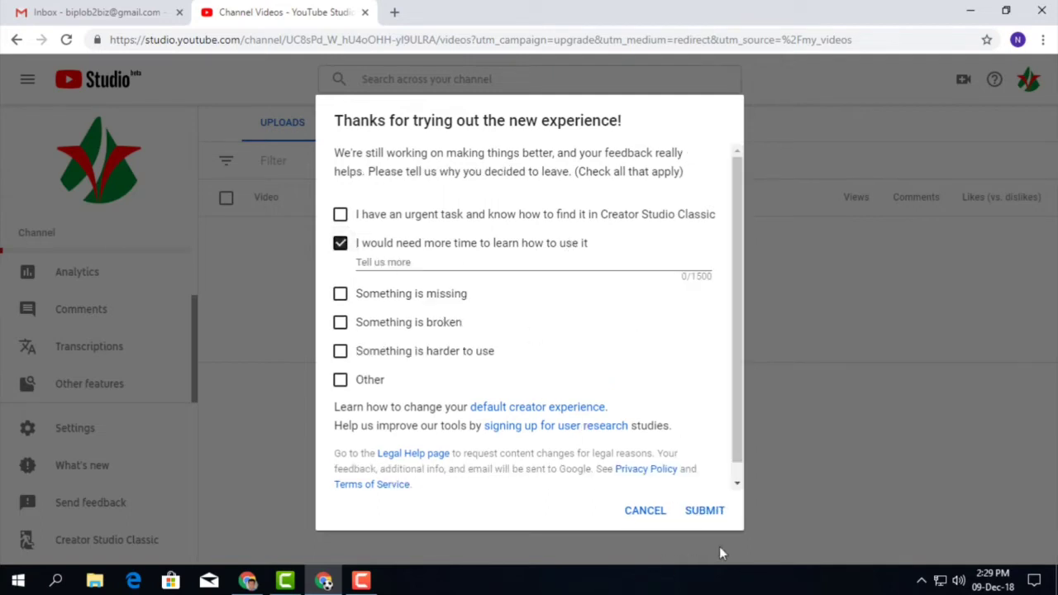
{"action": "left_click", "coordinate": [701, 513]}
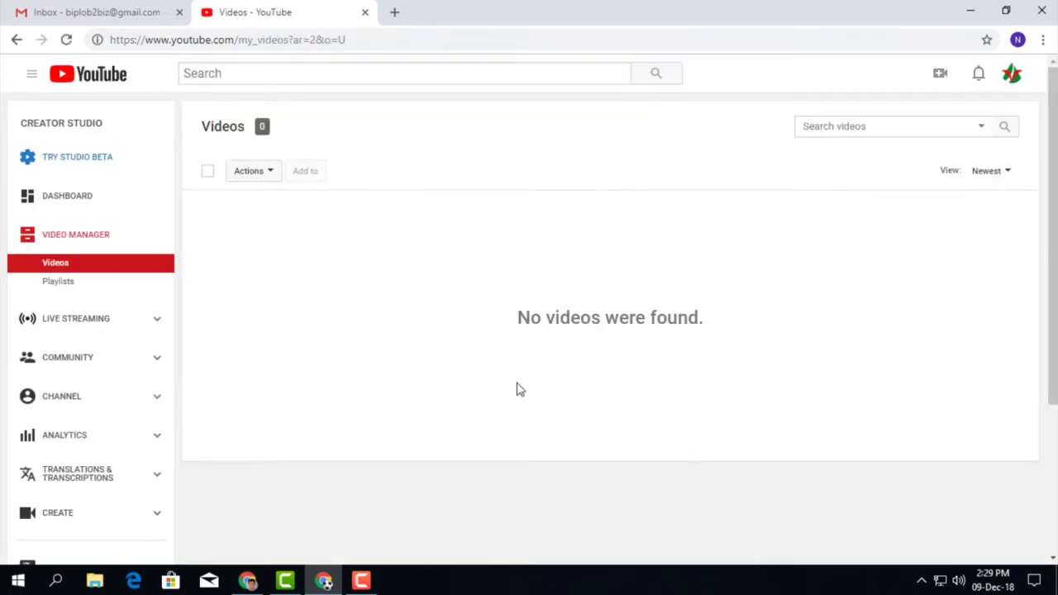
- Open Status and features and start phone verification of the account, with Bangladesh as the country
{"action": "scroll", "coordinate": [166, 368], "scroll_direction": "down", "scroll_amount": 1}
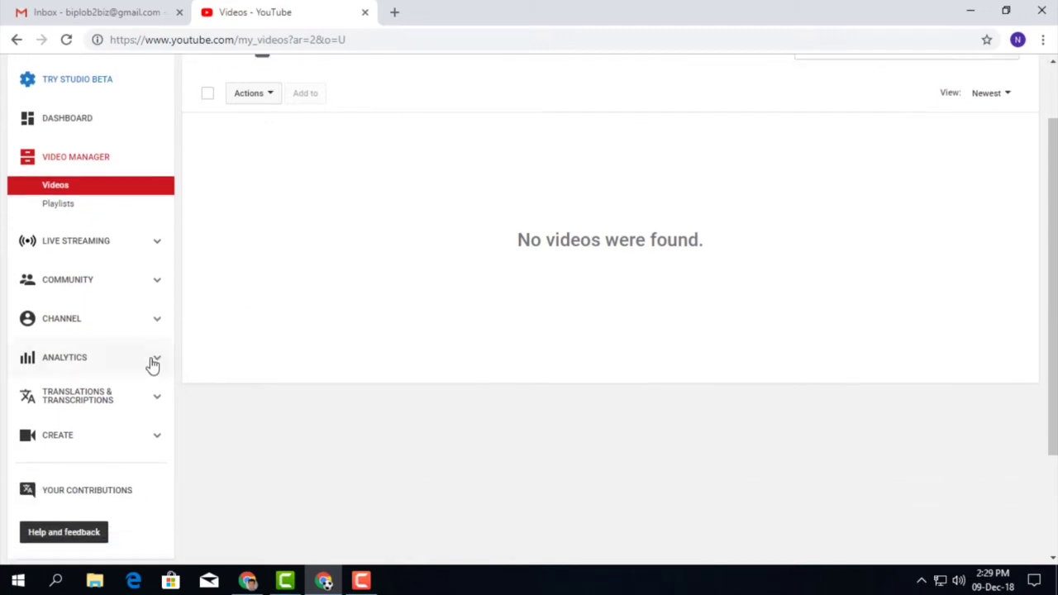
{"action": "left_click", "coordinate": [76, 326]}
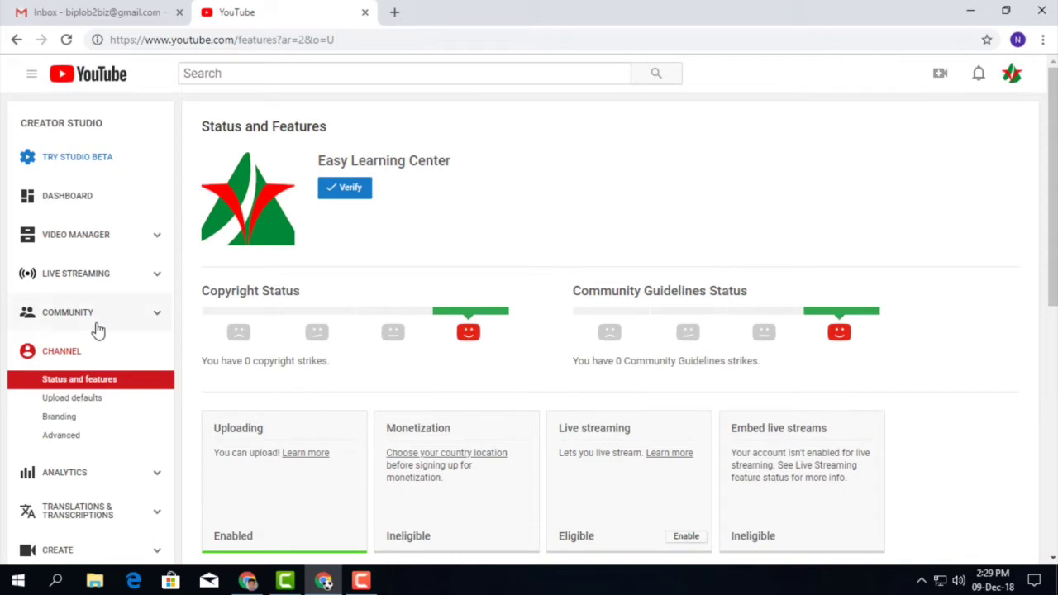
{"action": "left_click", "coordinate": [349, 198]}
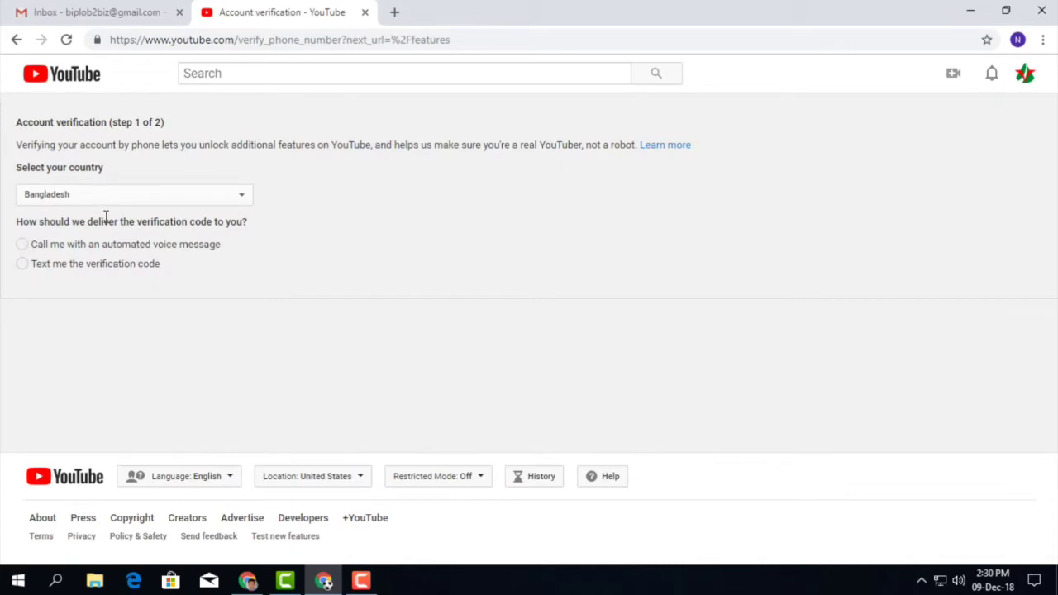
- Verify the account by text message, entering the phone number and then the received verification code
{"action": "left_click", "coordinate": [23, 264]}
{"action": "left_click", "coordinate": [89, 362]}
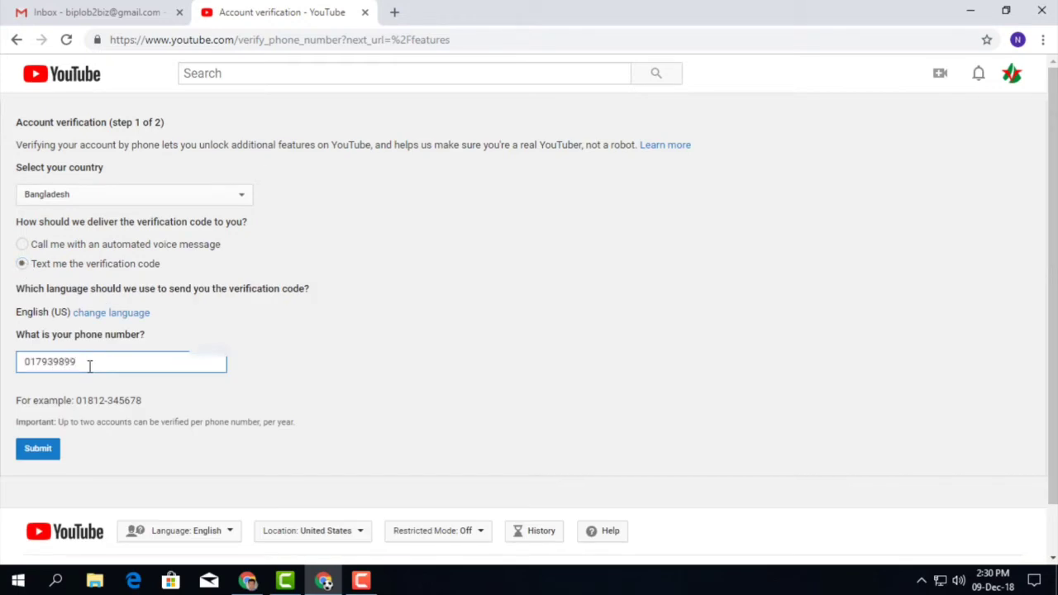
{"action": "left_click", "coordinate": [33, 453]}
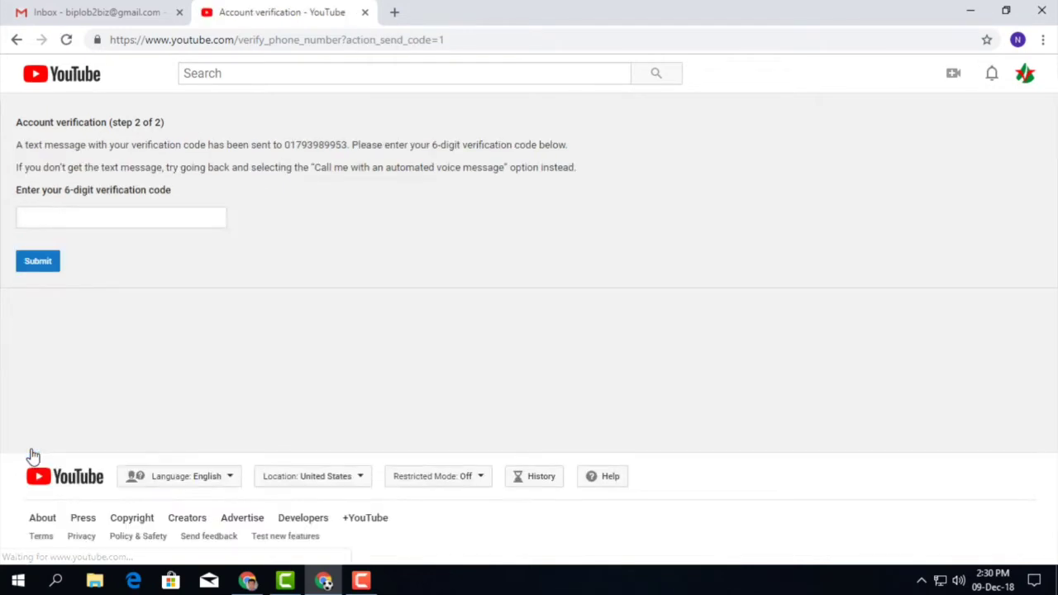
{"action": "left_click", "coordinate": [82, 217]}
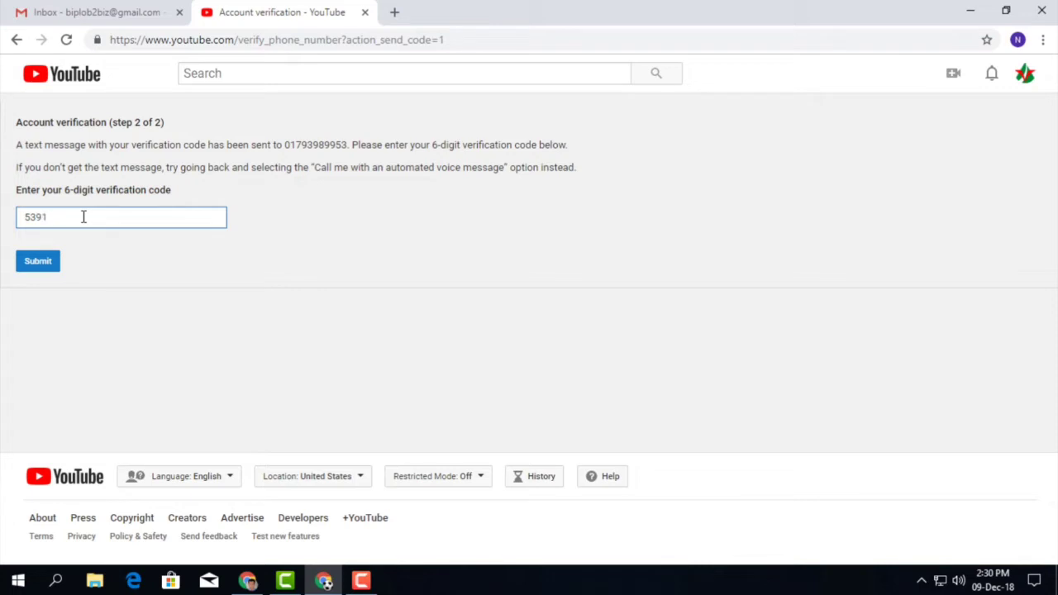
{"action": "left_click", "coordinate": [35, 262]}
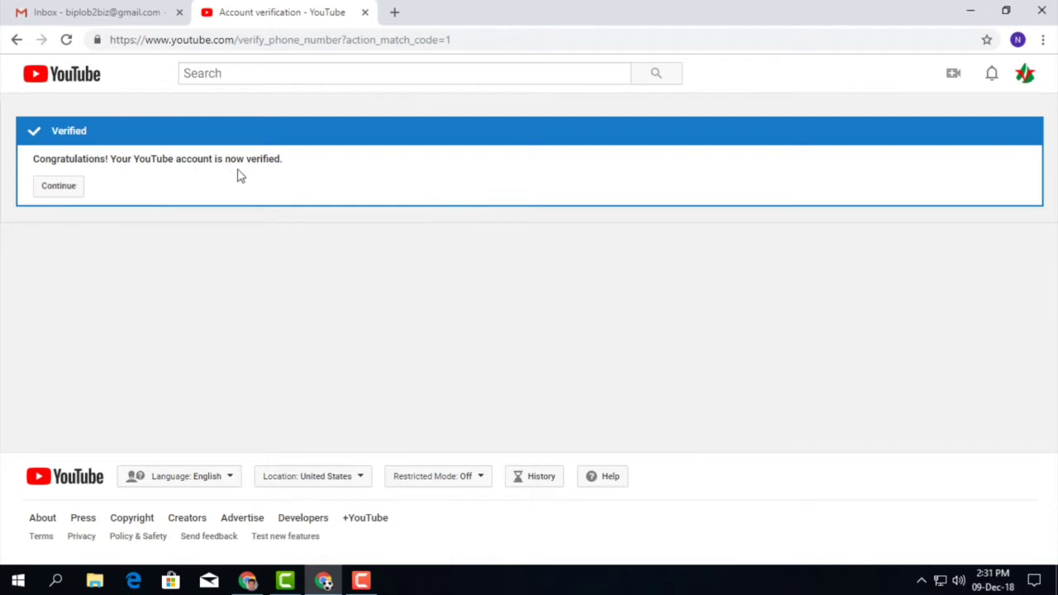
{"action": "left_click", "coordinate": [57, 192]}
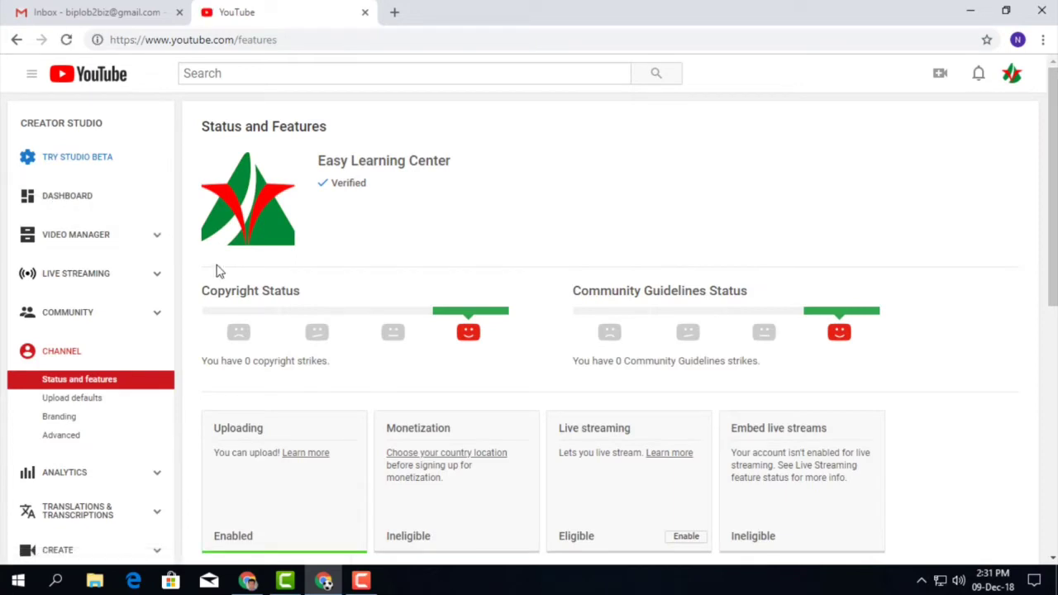
- Scroll through the feature cards to review the Verified status and Ineligible Monetization
{"action": "scroll", "coordinate": [218, 271], "scroll_direction": "down", "scroll_amount": 2}
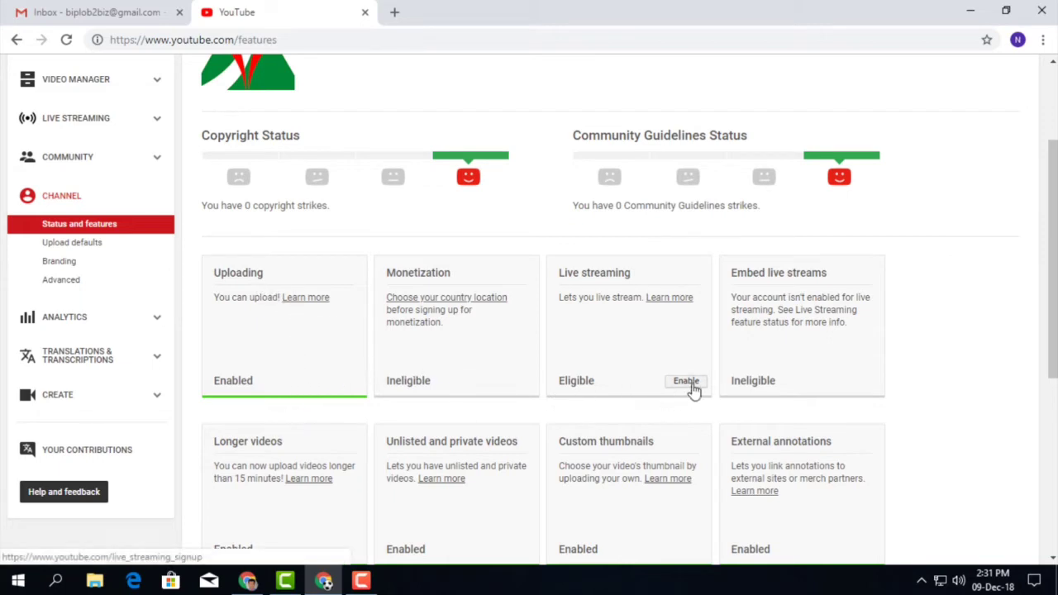
{"action": "scroll", "coordinate": [832, 420], "scroll_direction": "down", "scroll_amount": 2}
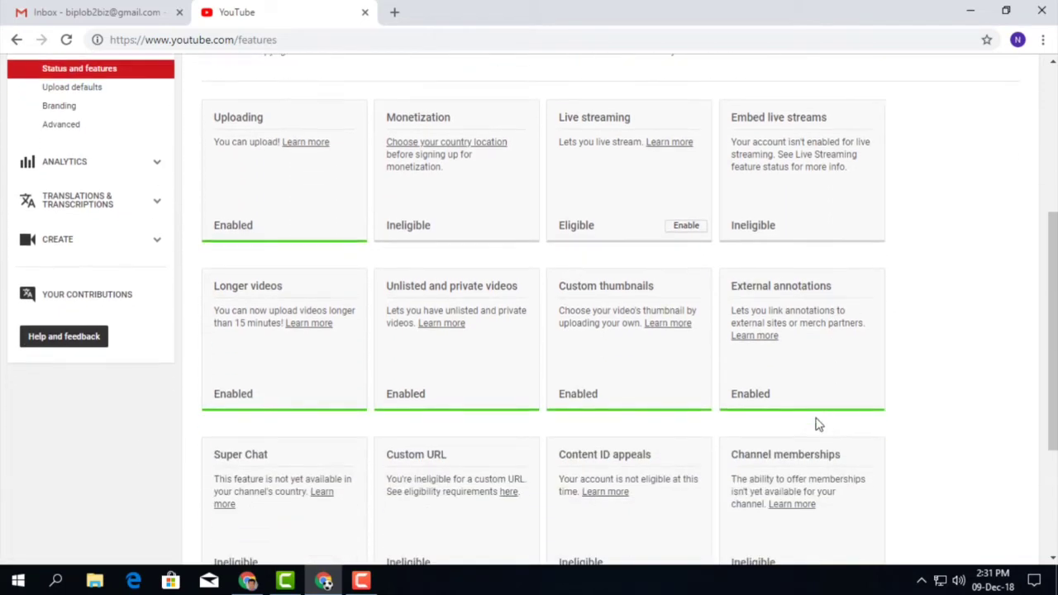
{"action": "scroll", "coordinate": [562, 420], "scroll_direction": "down", "scroll_amount": 1}
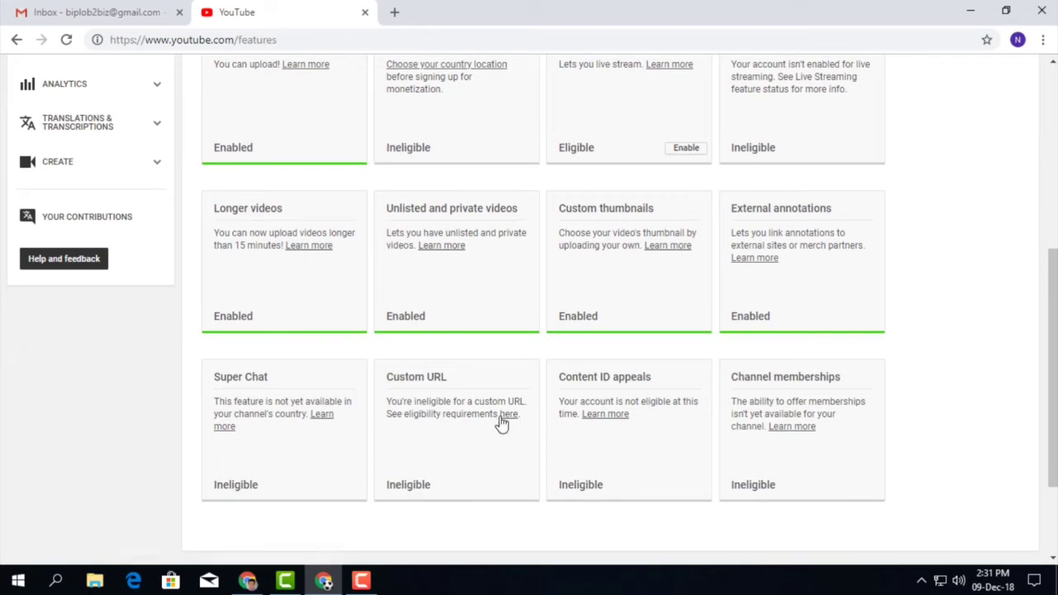
{"action": "scroll", "coordinate": [463, 425], "scroll_direction": "up", "scroll_amount": 3}
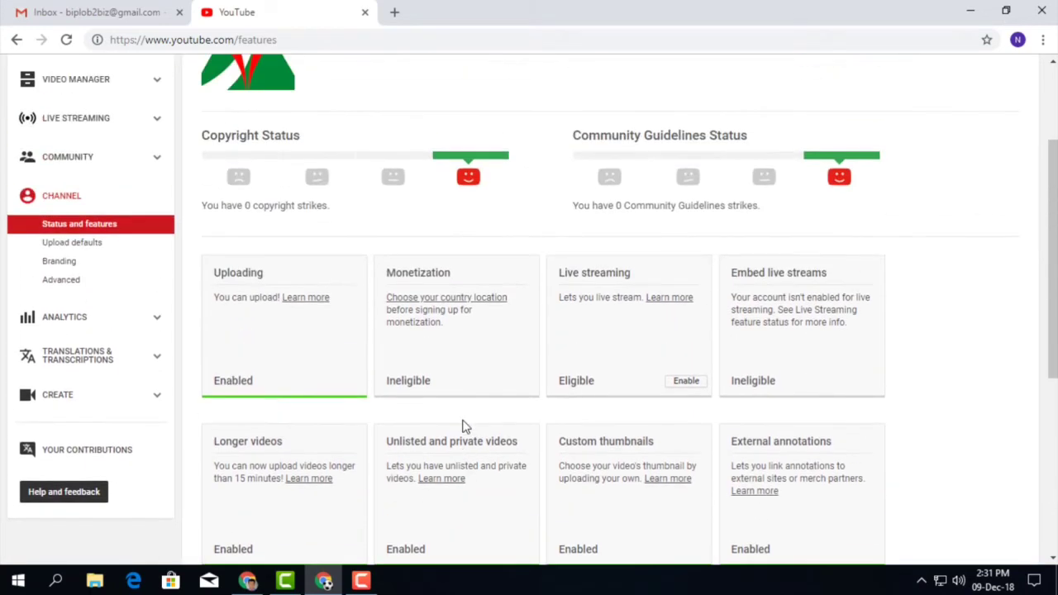
{"action": "scroll", "coordinate": [463, 426], "scroll_direction": "up", "scroll_amount": 1}
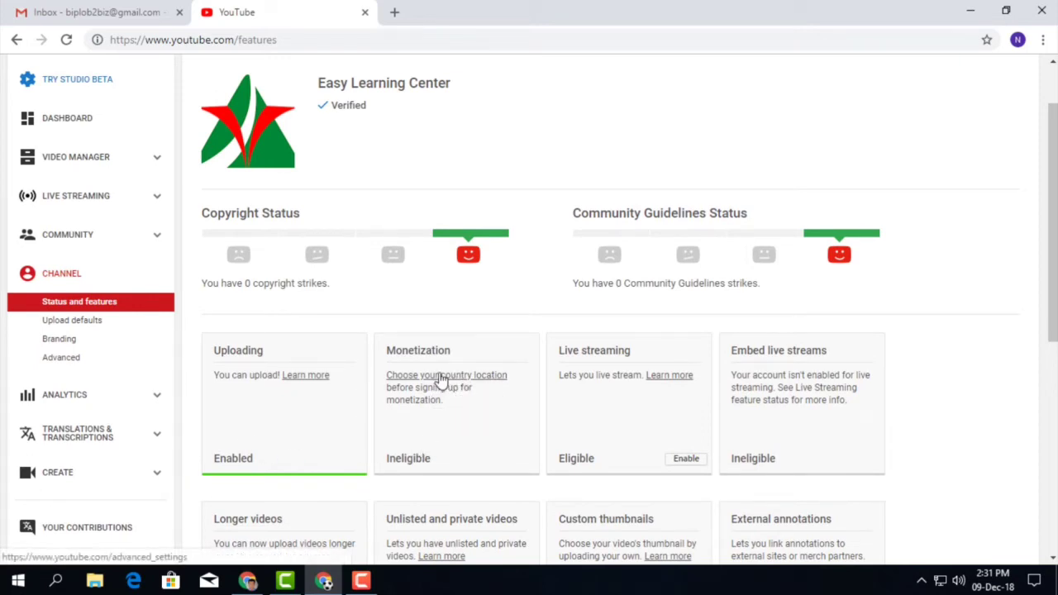
- Set the channel's country to India in the advanced channel settings
{"action": "left_click", "coordinate": [442, 378]}
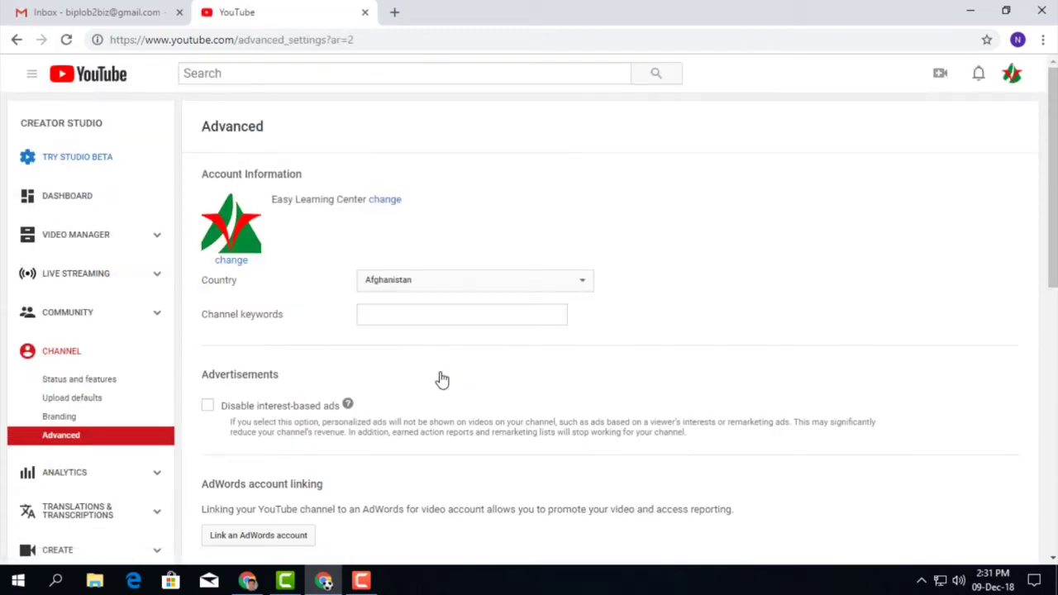
{"action": "left_click", "coordinate": [585, 284]}
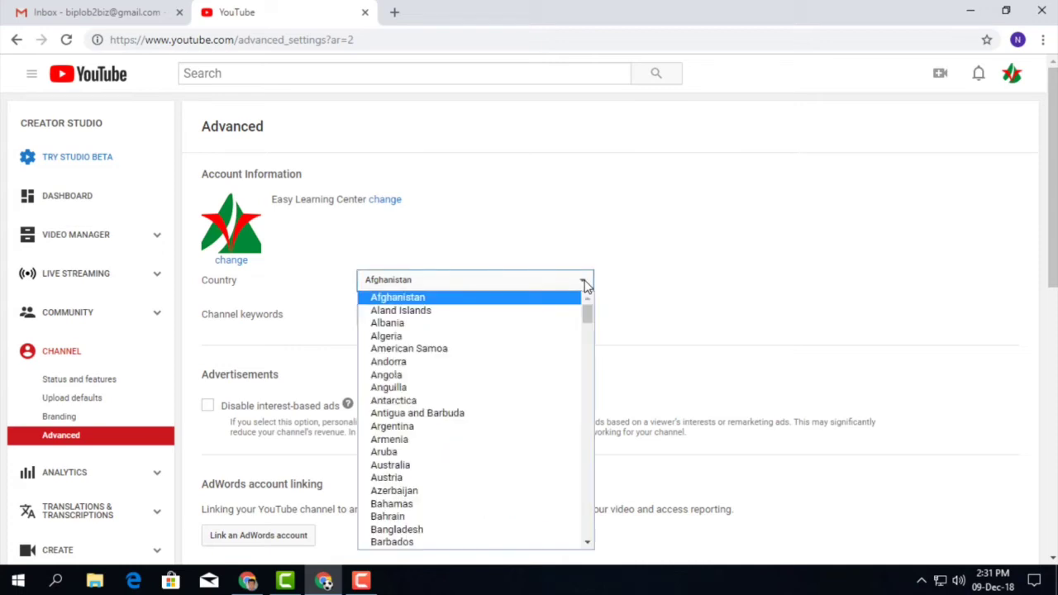
{"action": "key", "text": "i"}
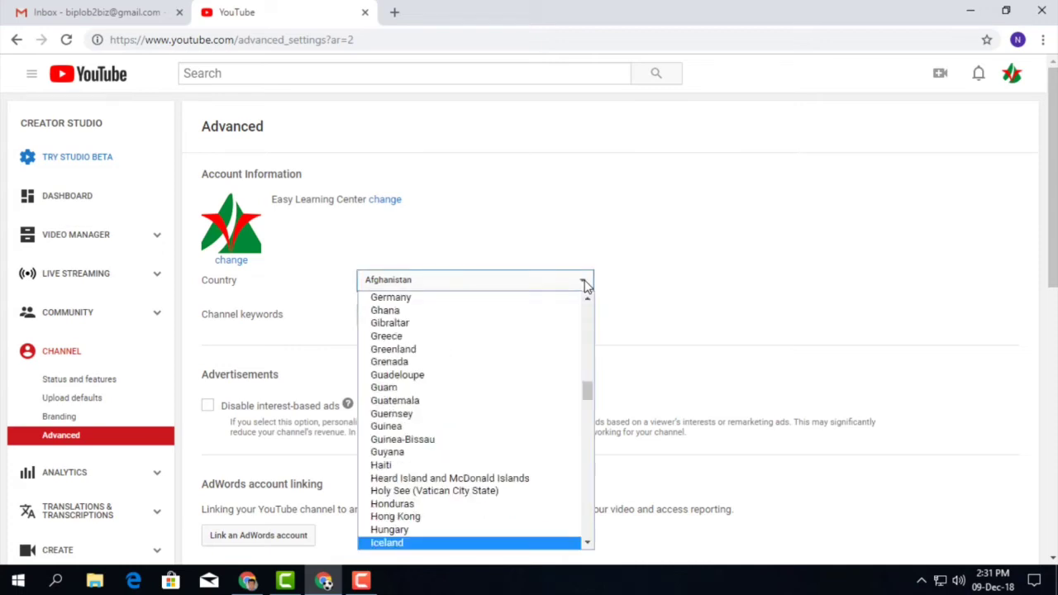
{"action": "key", "text": "n"}
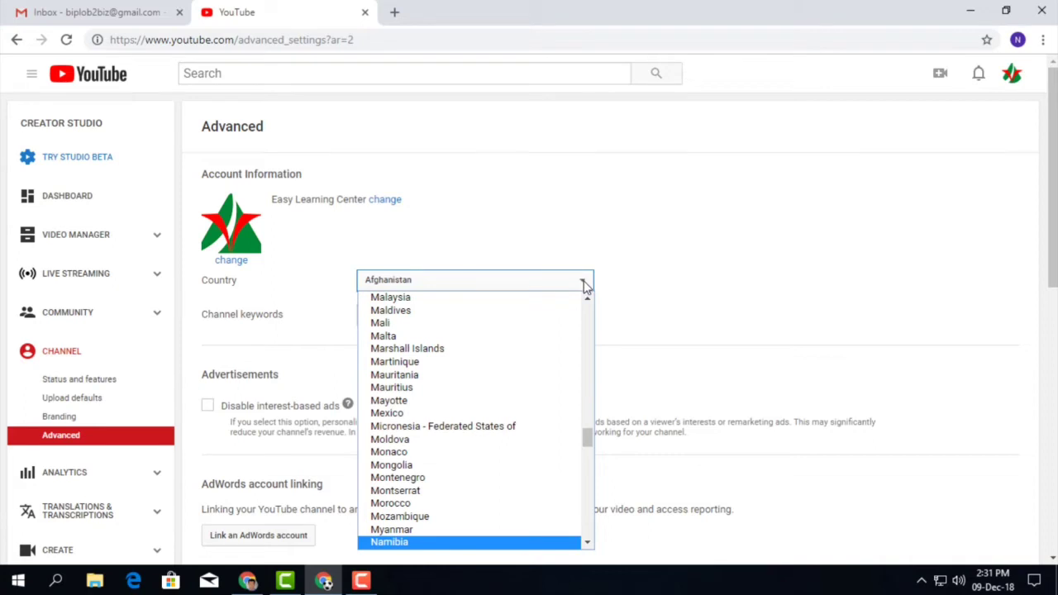
{"action": "scroll", "coordinate": [529, 323], "scroll_direction": "down", "scroll_amount": 15}
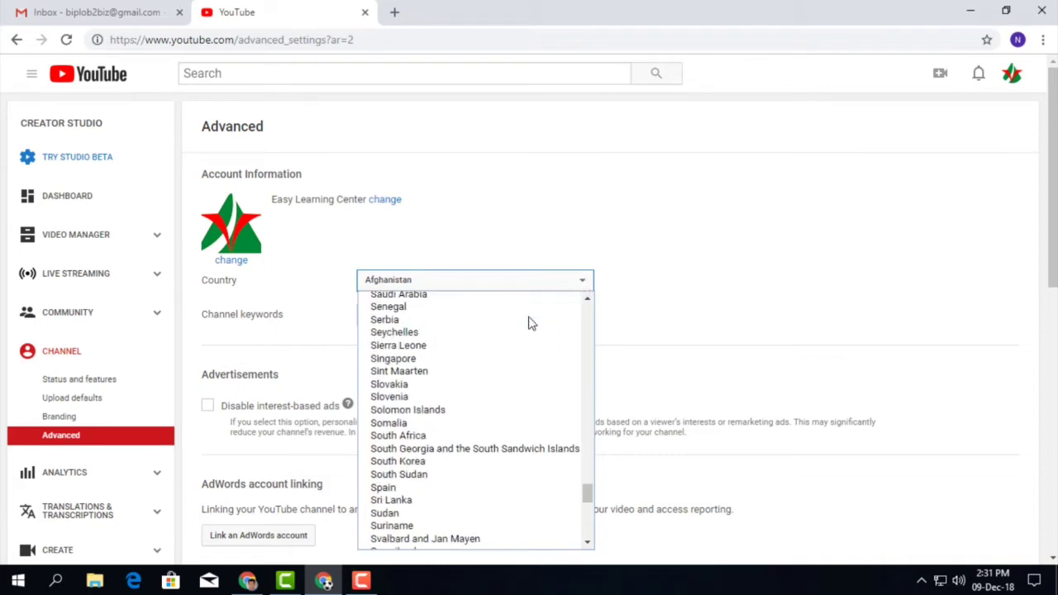
{"action": "scroll", "coordinate": [532, 324], "scroll_direction": "up", "scroll_amount": 20}
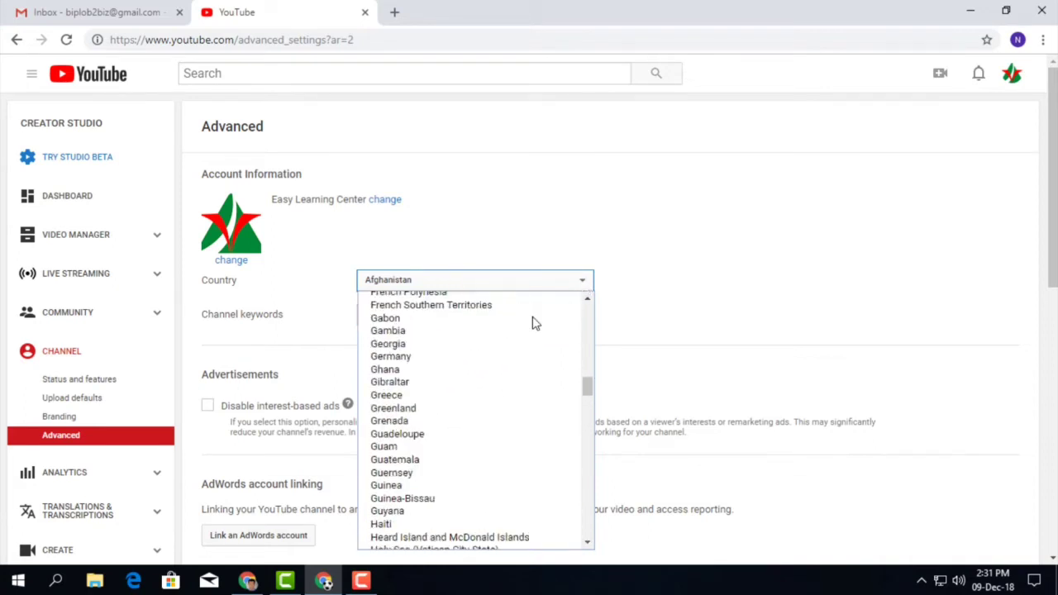
{"action": "scroll", "coordinate": [533, 324], "scroll_direction": "down", "scroll_amount": 20}
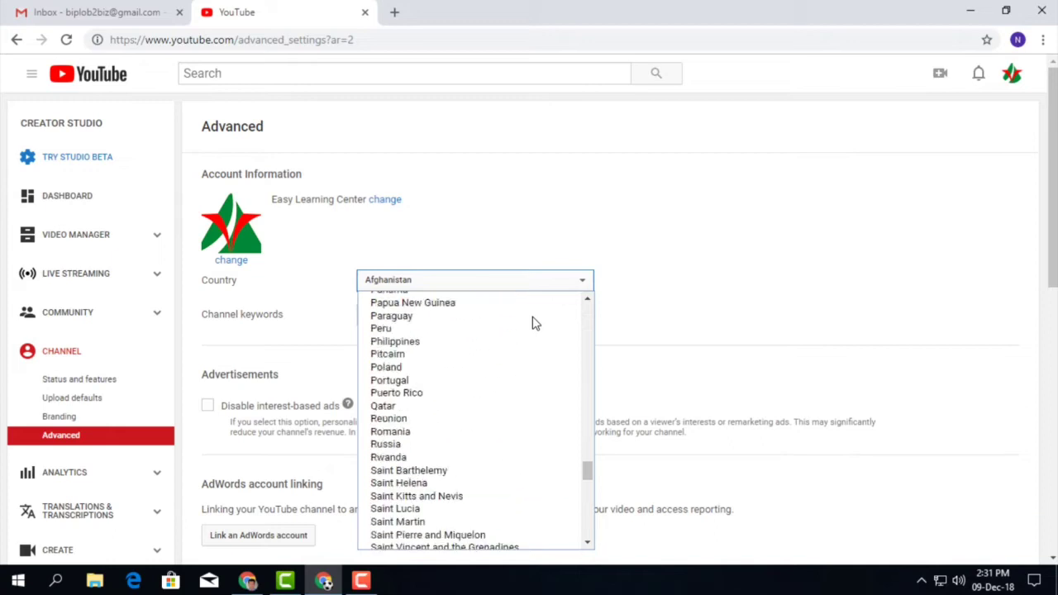
{"action": "scroll", "coordinate": [533, 324], "scroll_direction": "up", "scroll_amount": 20}
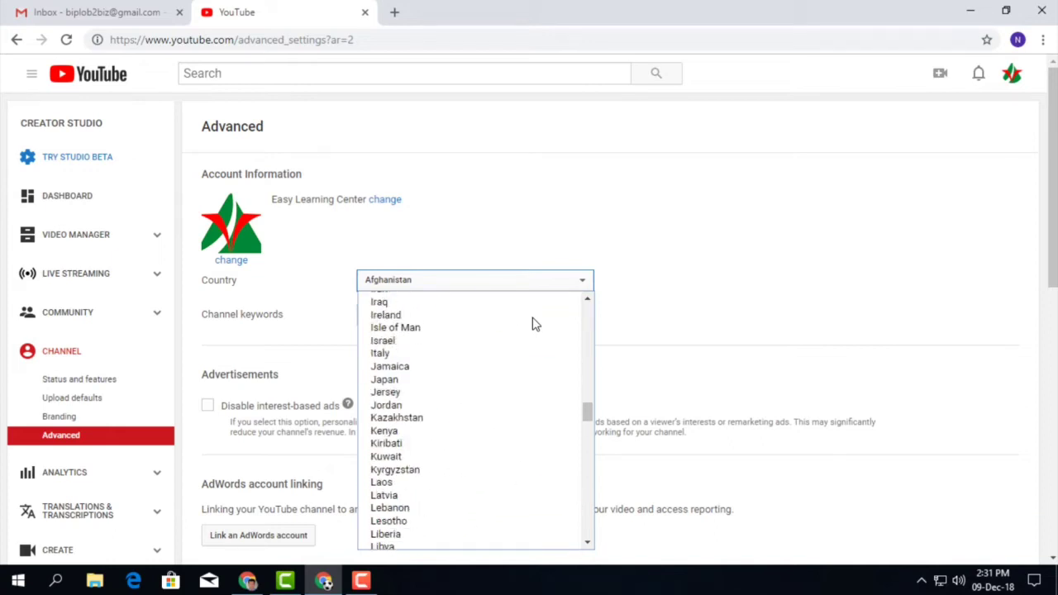
{"action": "scroll", "coordinate": [533, 324], "scroll_direction": "up", "scroll_amount": 4}
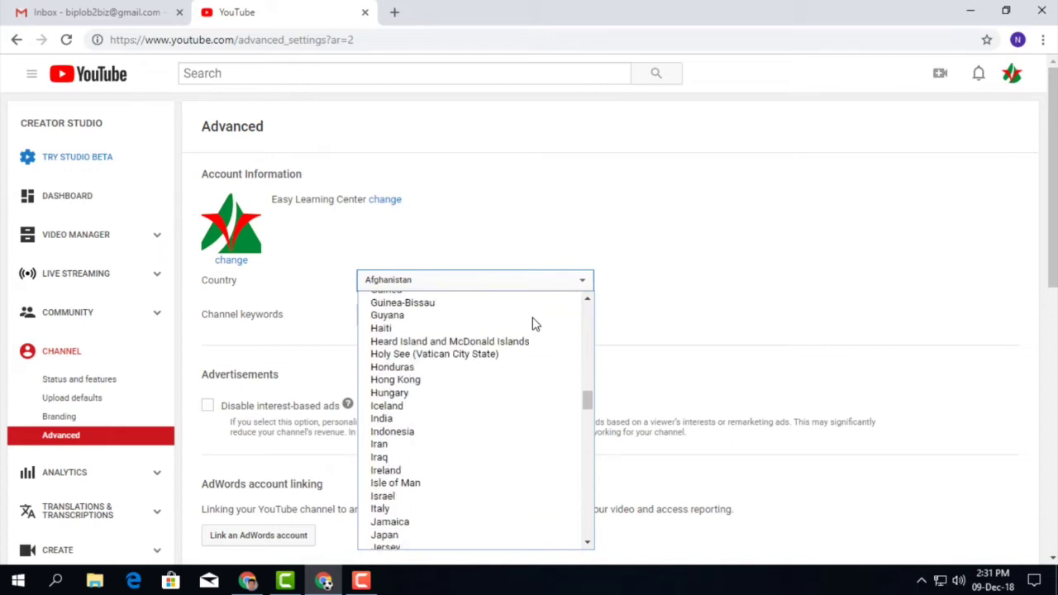
{"action": "left_click", "coordinate": [453, 419]}
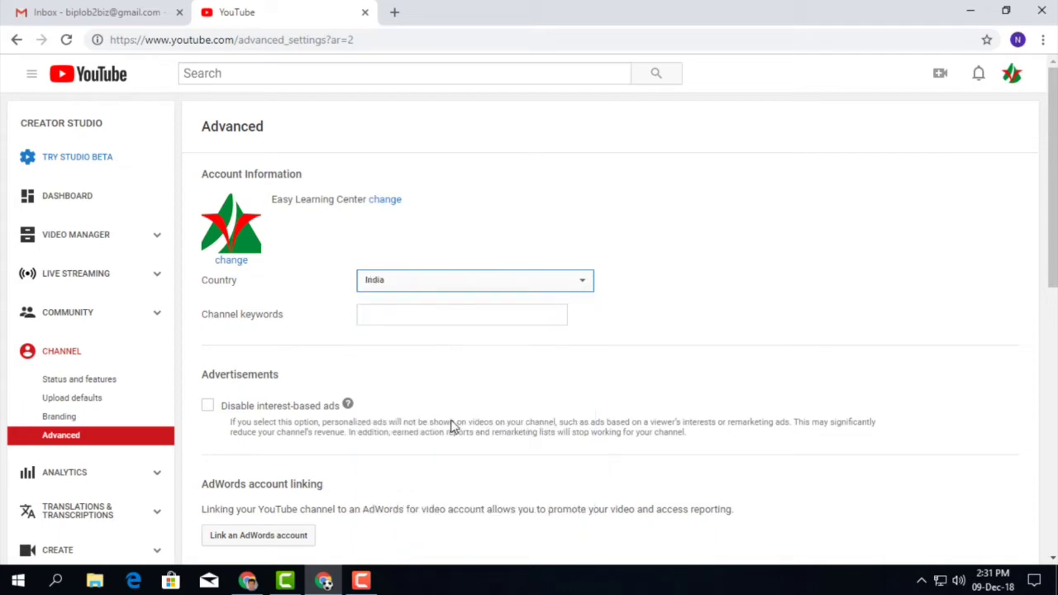
- Enter 'Bangla Tutorial' as the channel keywords and save the advanced settings
{"action": "left_click", "coordinate": [420, 312]}
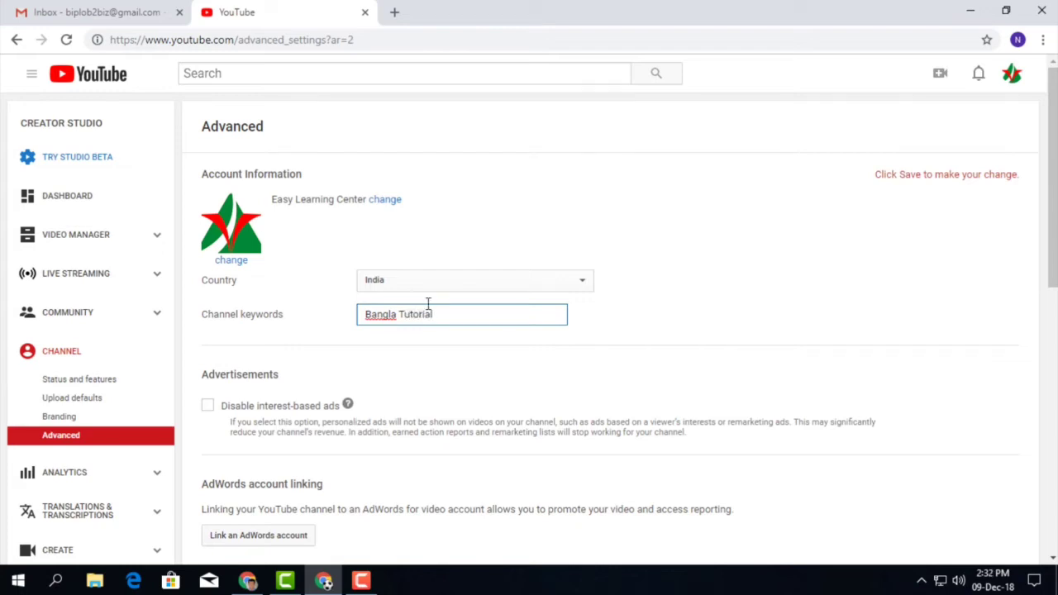
{"action": "scroll", "coordinate": [447, 304], "scroll_direction": "down", "scroll_amount": 2}
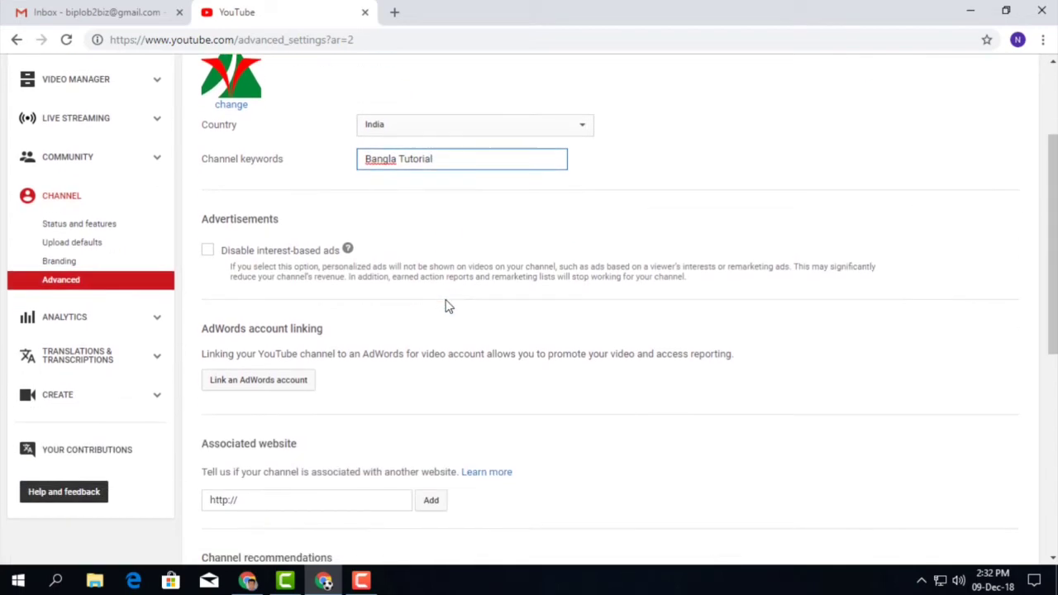
{"action": "scroll", "coordinate": [446, 306], "scroll_direction": "down", "scroll_amount": 2}
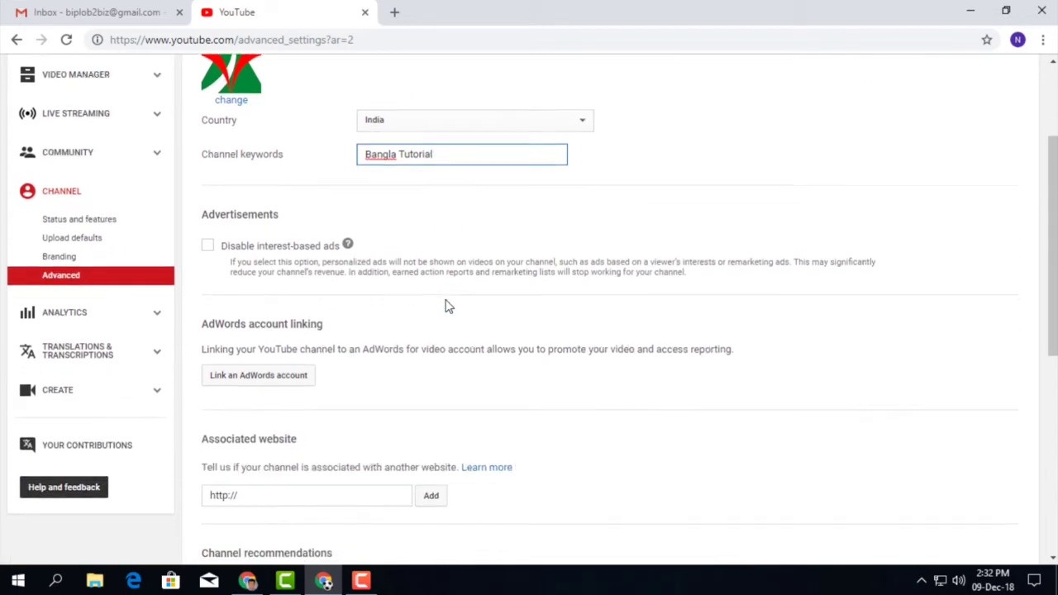
{"action": "scroll", "coordinate": [445, 304], "scroll_direction": "down", "scroll_amount": 1}
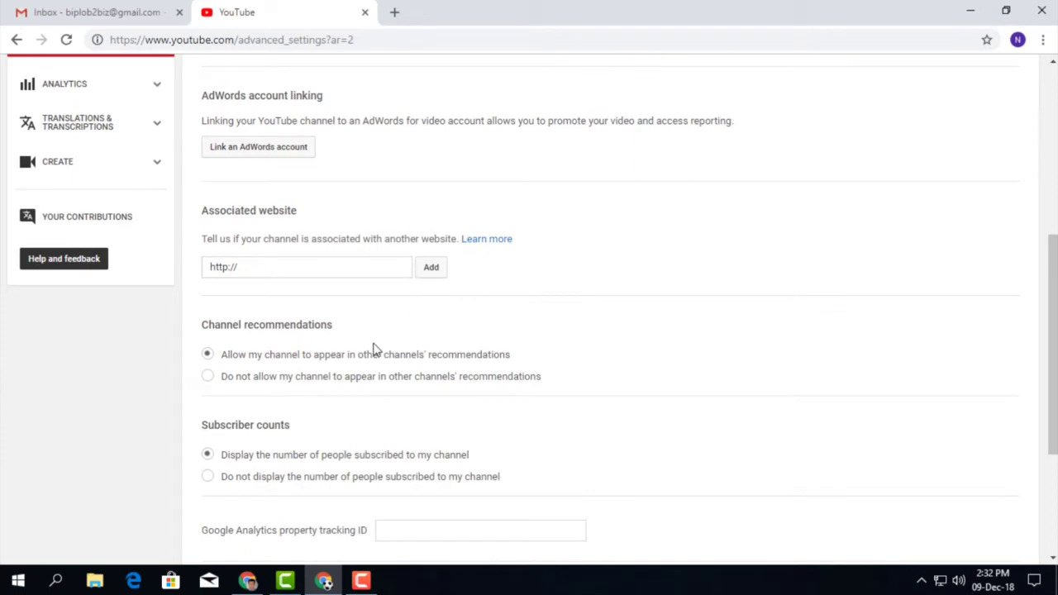
{"action": "scroll", "coordinate": [360, 376], "scroll_direction": "down", "scroll_amount": 3}
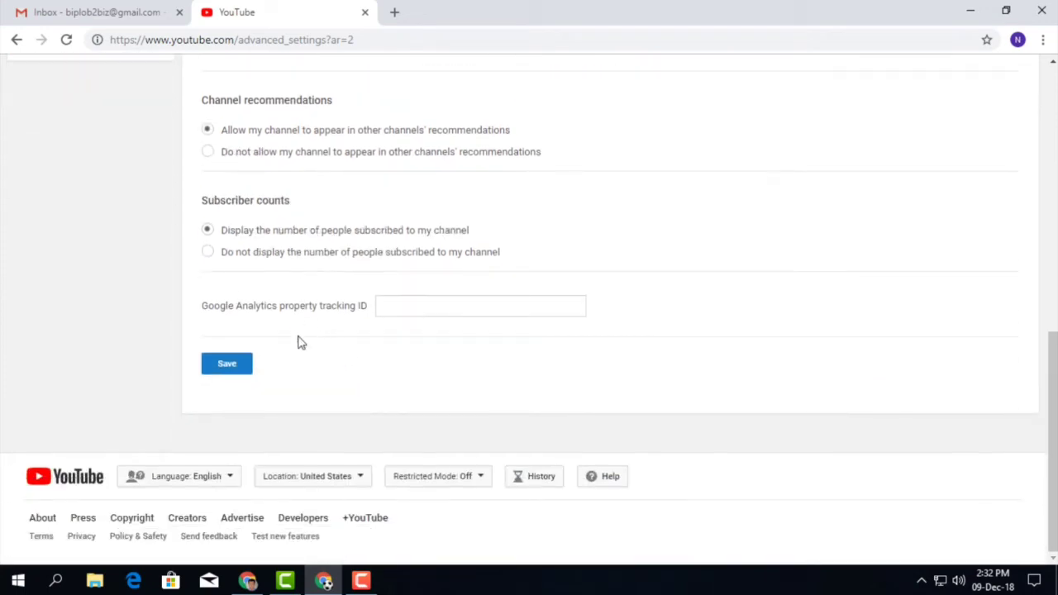
{"action": "left_click", "coordinate": [223, 367]}
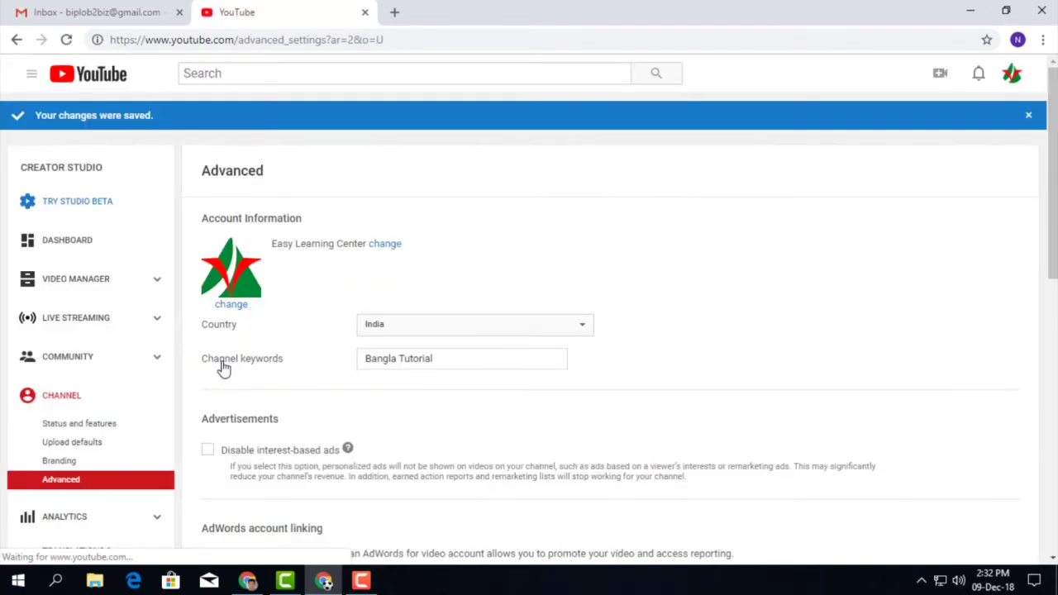
{"action": "scroll", "coordinate": [223, 367], "scroll_direction": "down", "scroll_amount": 3}
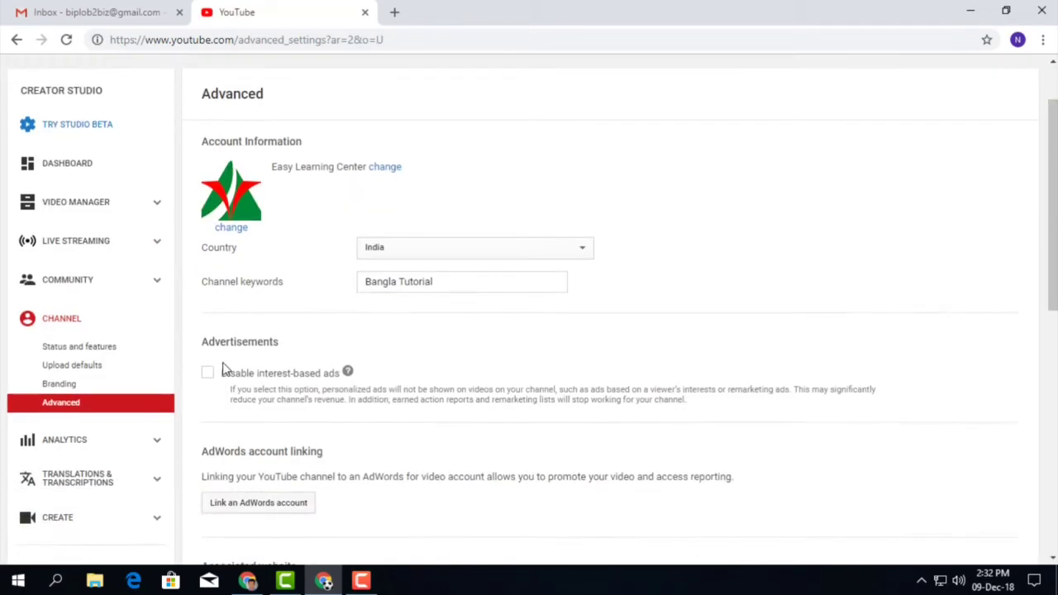
{"action": "scroll", "coordinate": [223, 367], "scroll_direction": "up", "scroll_amount": 2}
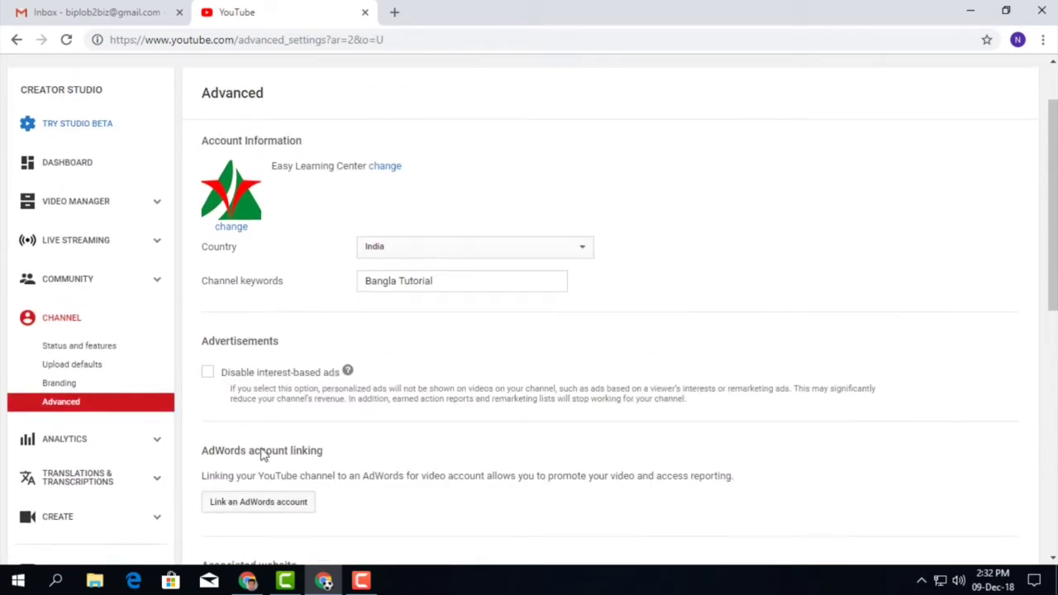
- From Status and features, enable Monetization to bring up its four application steps
{"action": "left_click", "coordinate": [87, 347]}
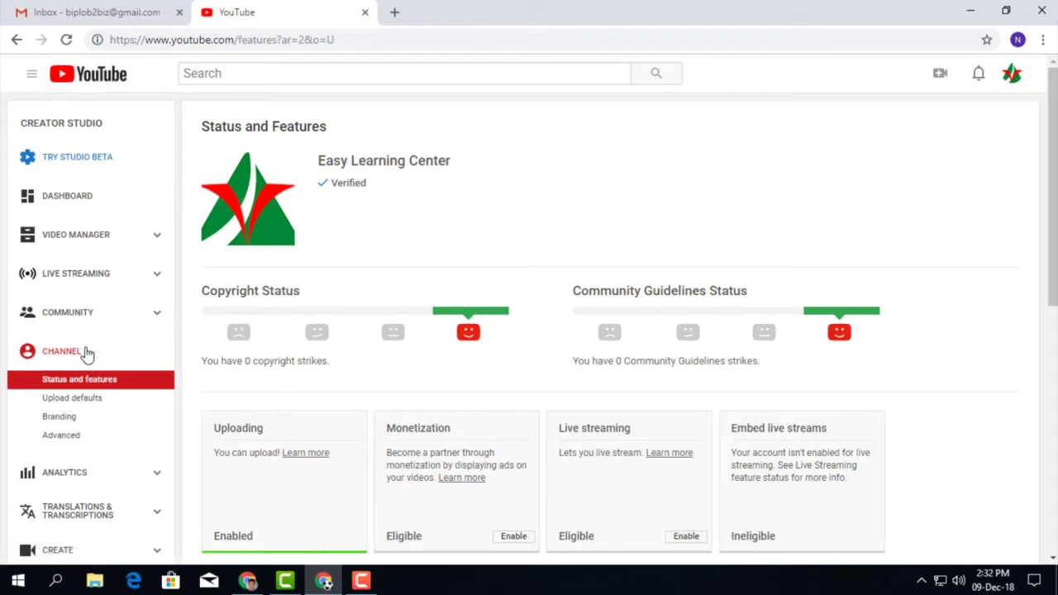
{"action": "scroll", "coordinate": [411, 376], "scroll_direction": "down", "scroll_amount": 2}
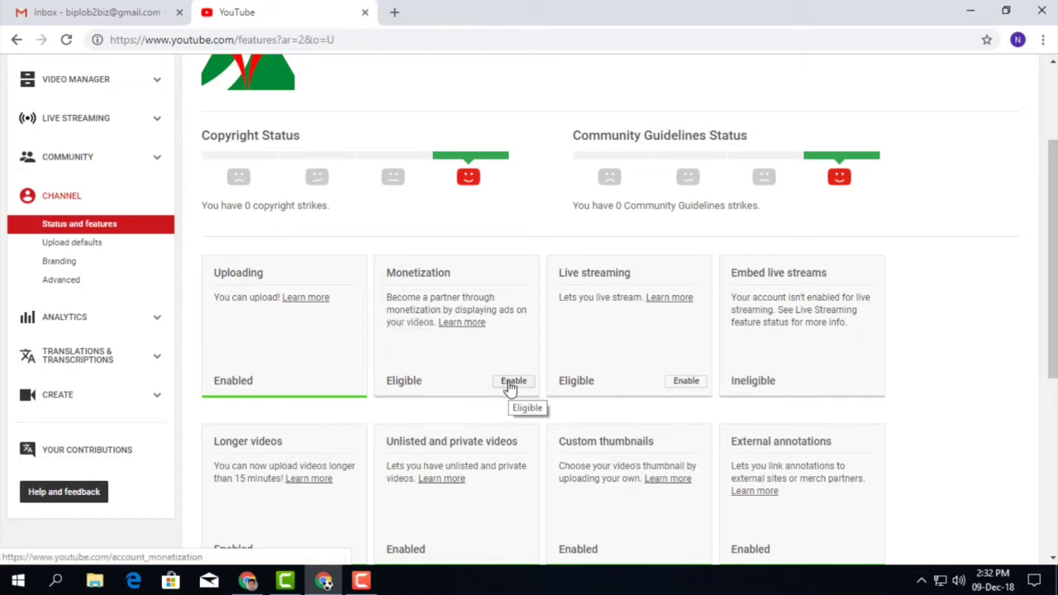
{"action": "left_click", "coordinate": [513, 381]}
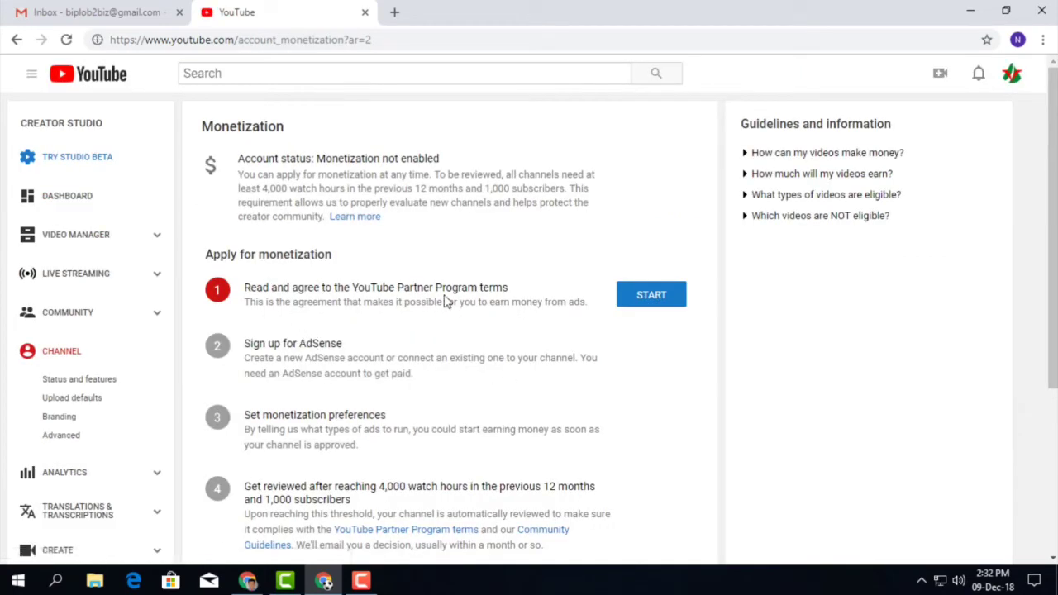
- Tick all three Partner Program agreement checkboxes and accept the terms
{"action": "scroll", "coordinate": [377, 358], "scroll_direction": "down", "scroll_amount": 1}
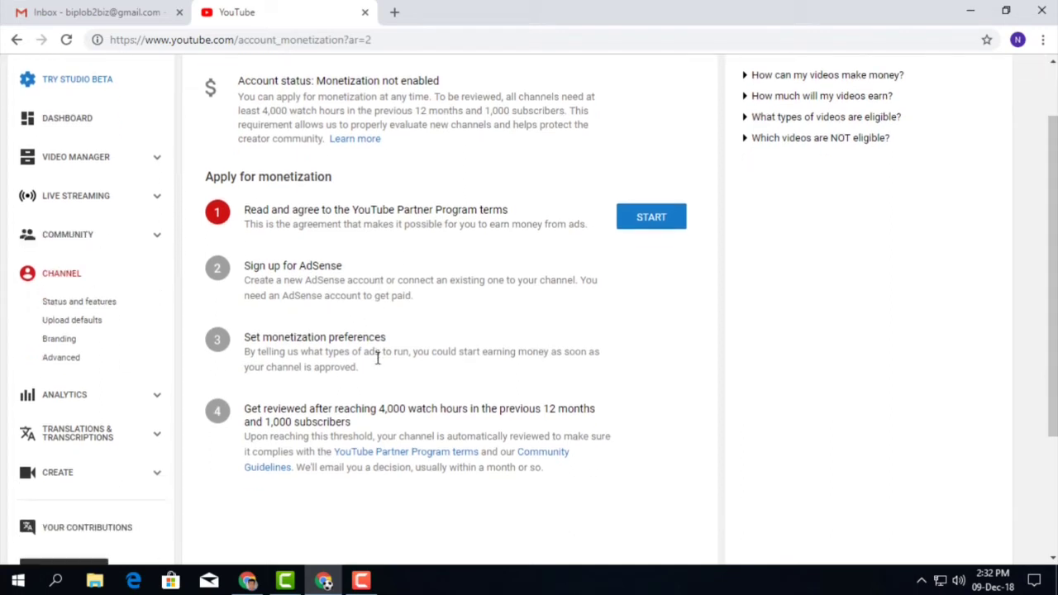
{"action": "left_click", "coordinate": [652, 218]}
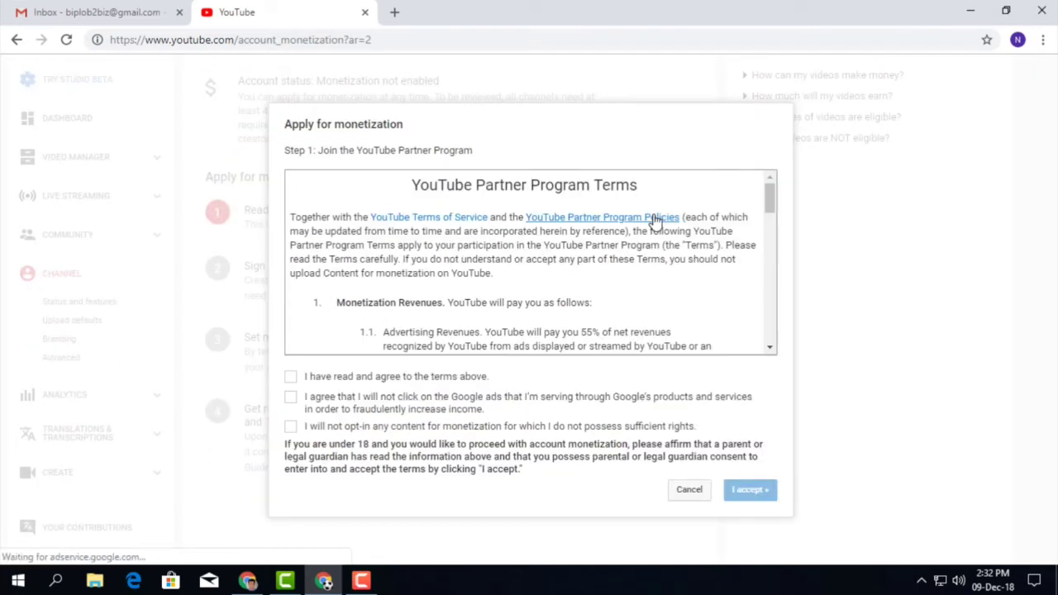
{"action": "scroll", "coordinate": [538, 240], "scroll_direction": "down", "scroll_amount": 10}
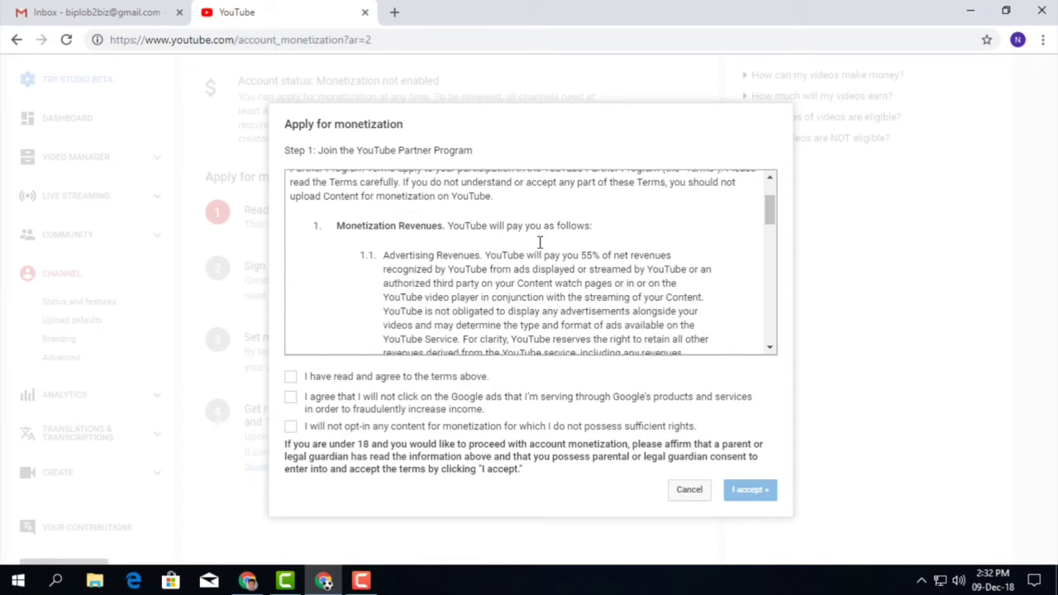
{"action": "scroll", "coordinate": [597, 233], "scroll_direction": "down", "scroll_amount": 3}
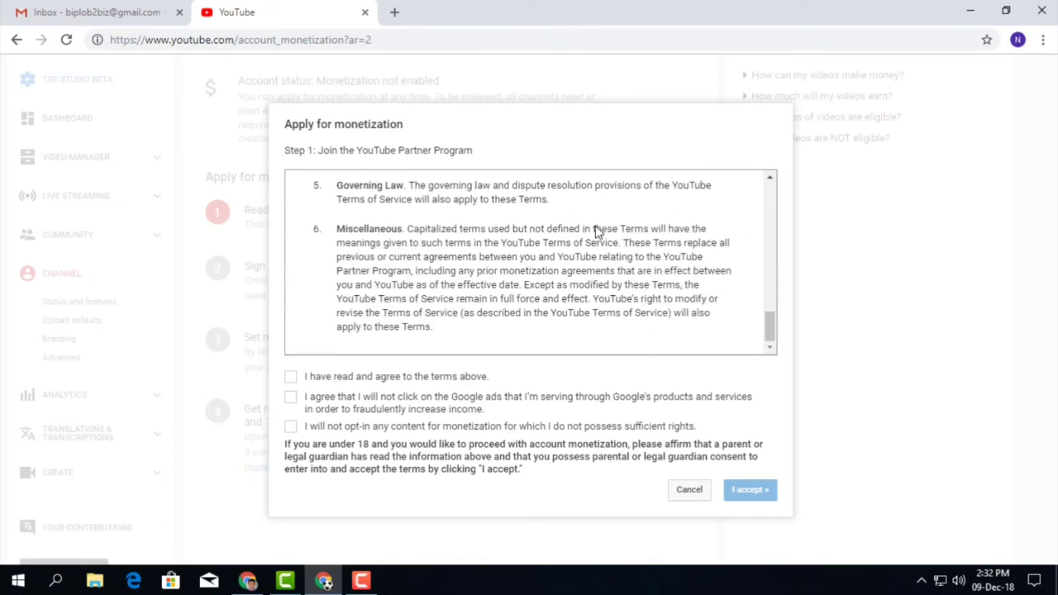
{"action": "left_click", "coordinate": [290, 378]}
{"action": "left_click", "coordinate": [290, 397]}
{"action": "left_click", "coordinate": [291, 426]}
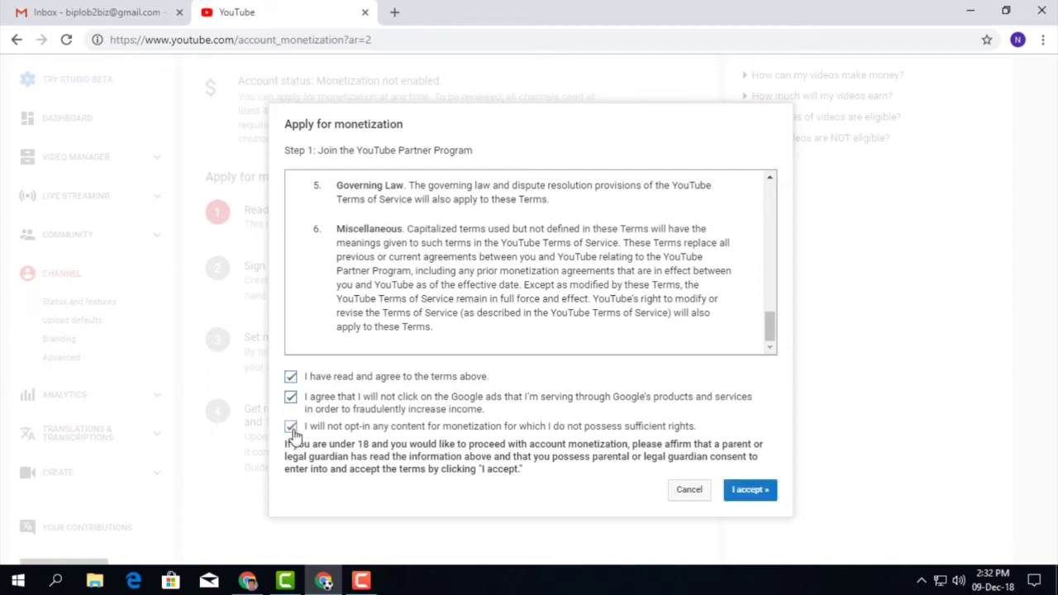
{"action": "left_click", "coordinate": [746, 494]}
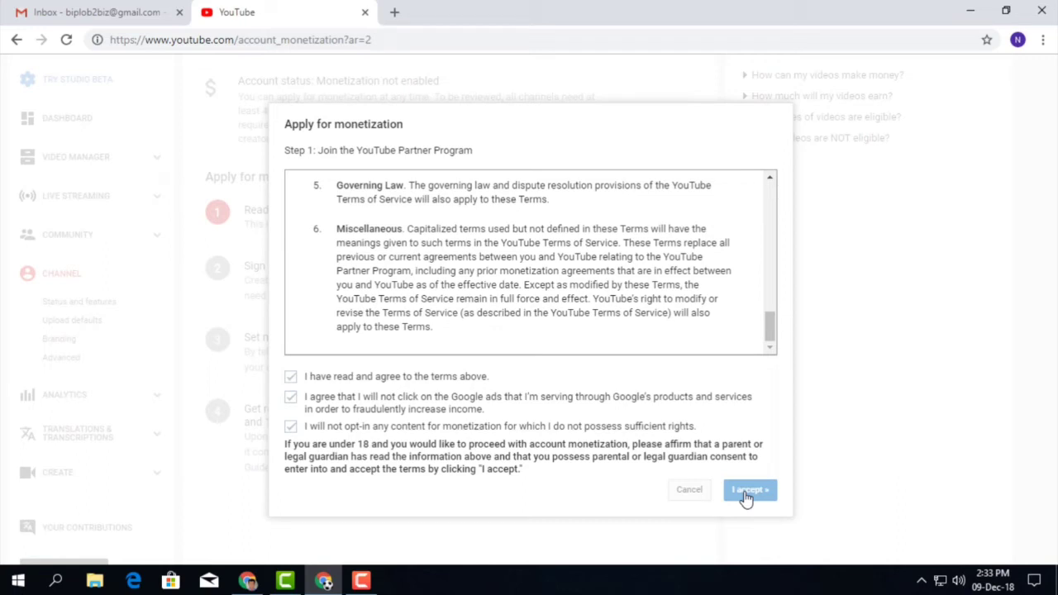
{"action": "left_click", "coordinate": [746, 493]}
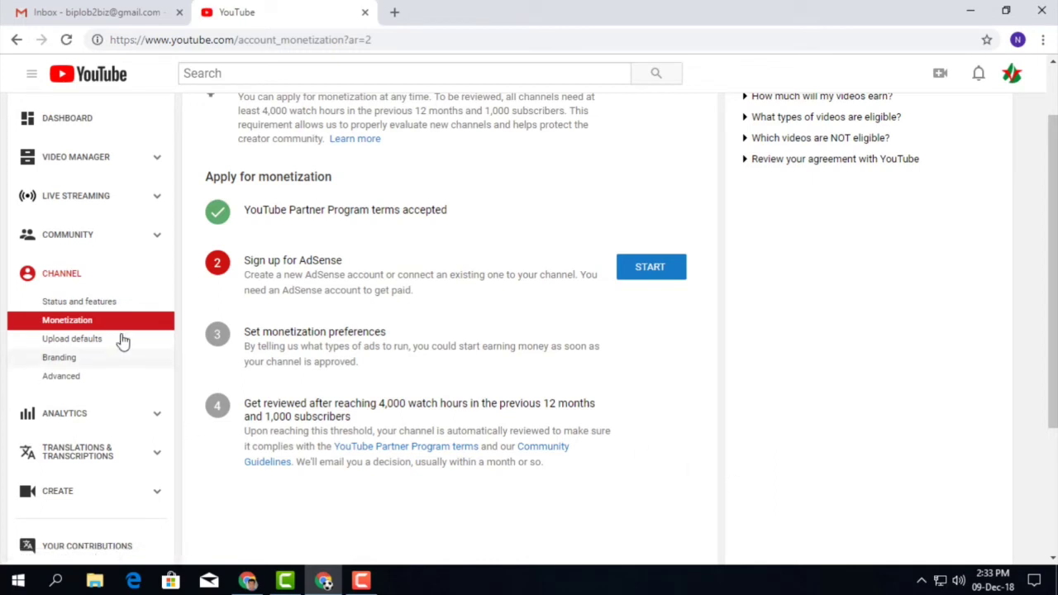
{"action": "left_click", "coordinate": [651, 269]}
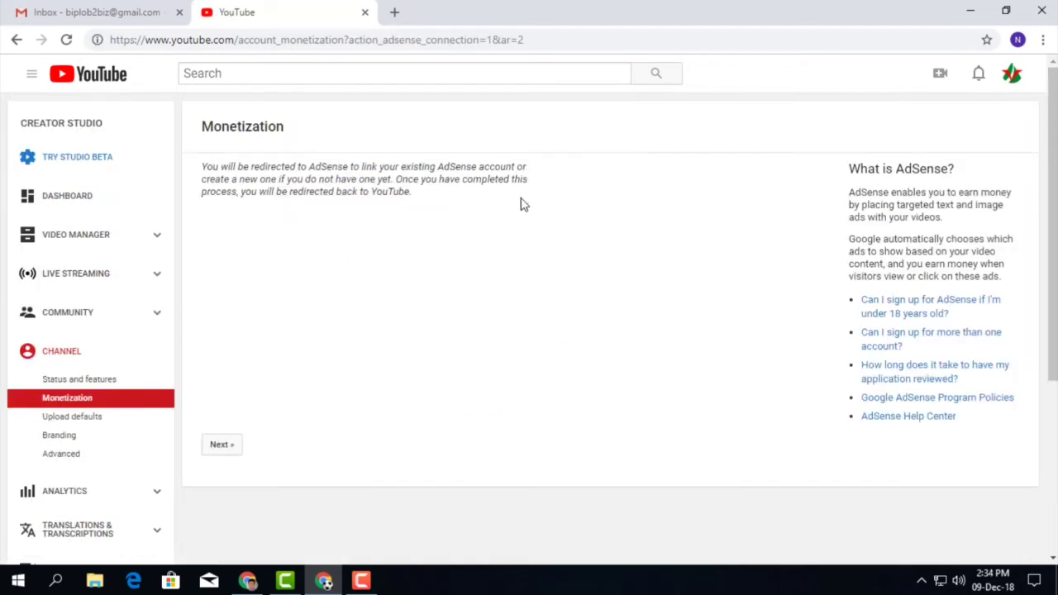
{"action": "left_click", "coordinate": [219, 447]}
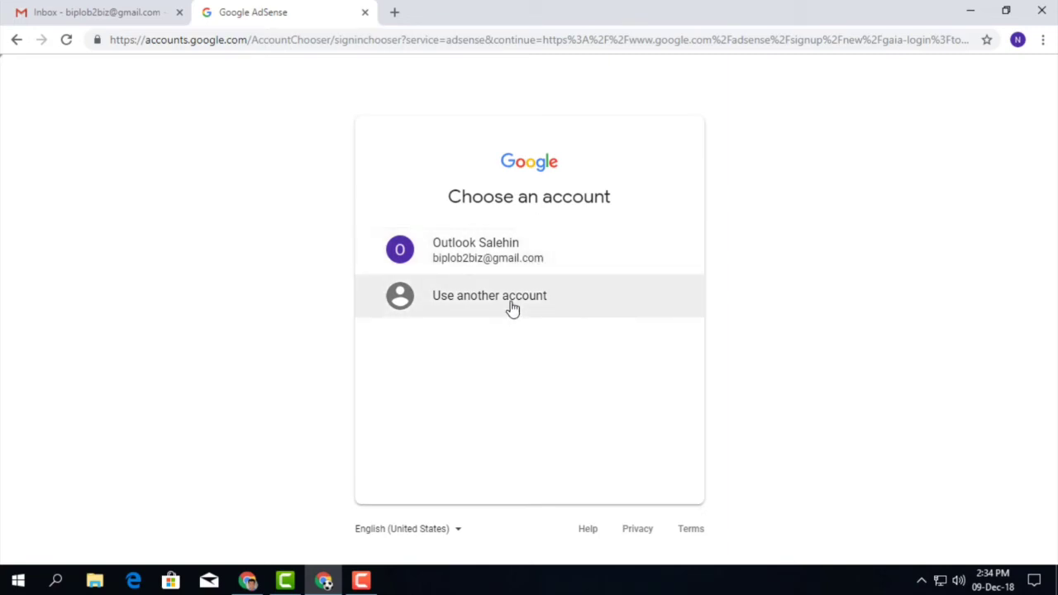
- Sign in to AdSense with the existing Google account and review the prefilled Sign Up form
{"action": "left_click", "coordinate": [531, 264]}
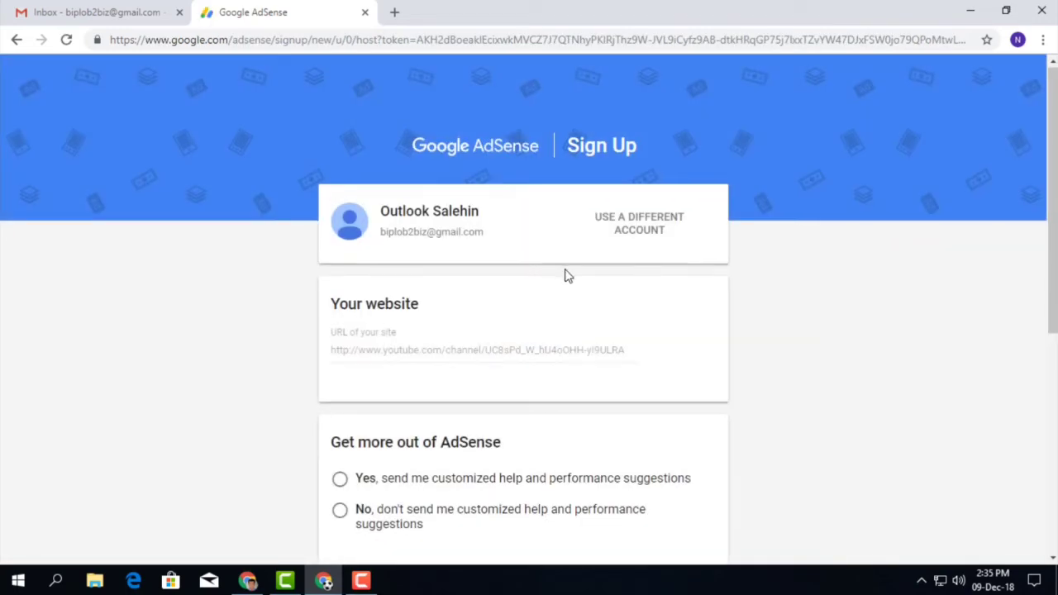
{"action": "scroll", "coordinate": [565, 274], "scroll_direction": "down", "scroll_amount": 1}
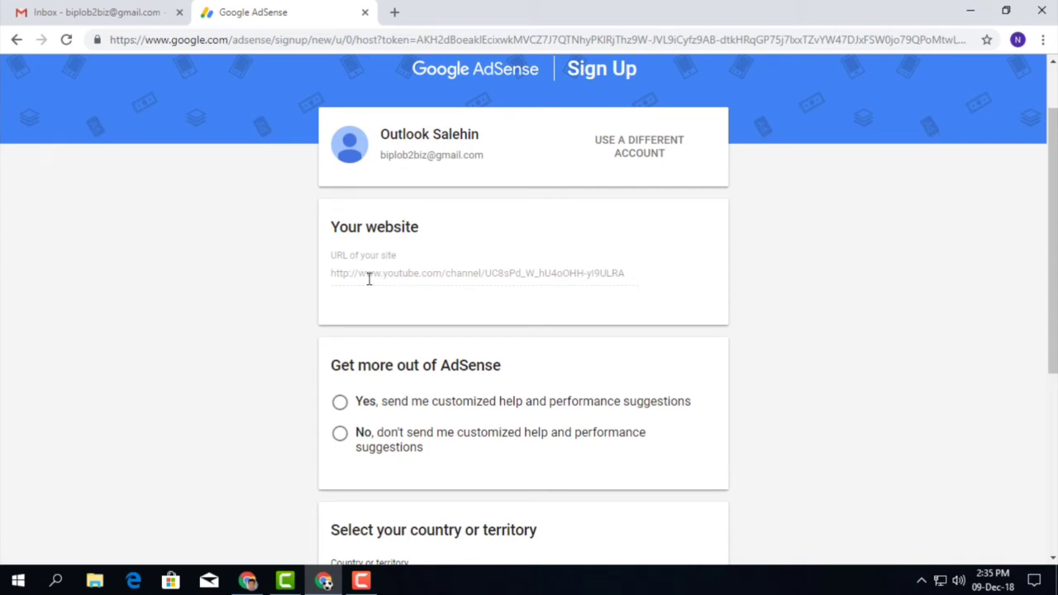
{"action": "scroll", "coordinate": [369, 279], "scroll_direction": "down", "scroll_amount": 1}
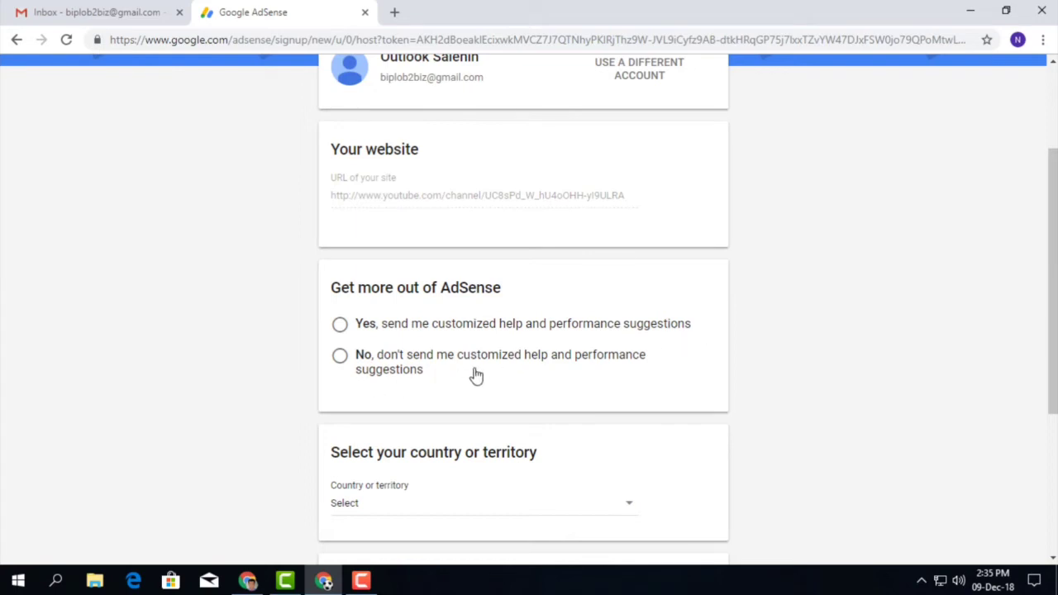
{"action": "scroll", "coordinate": [475, 376], "scroll_direction": "down", "scroll_amount": 2}
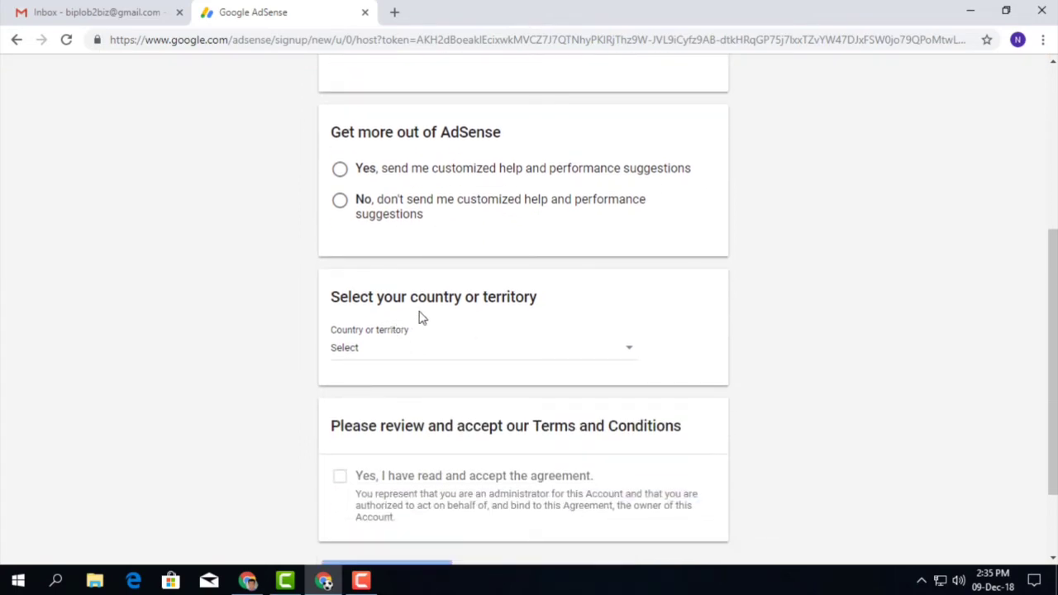
- Set the AdSense account country to Bangladesh
{"action": "left_click", "coordinate": [628, 355]}
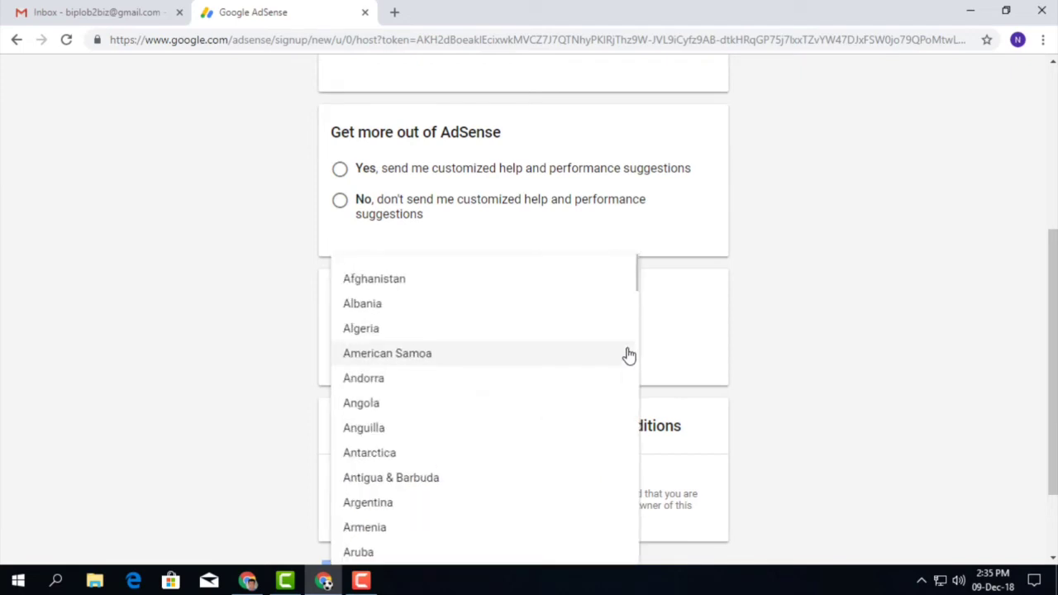
{"action": "scroll", "coordinate": [682, 325], "scroll_direction": "down", "scroll_amount": 1}
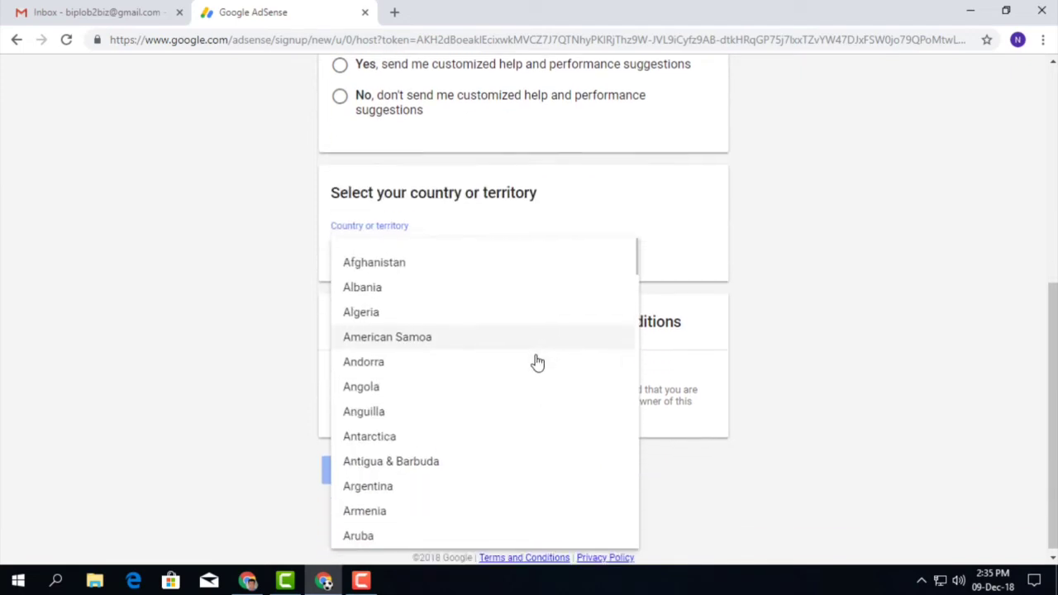
{"action": "scroll", "coordinate": [538, 361], "scroll_direction": "down", "scroll_amount": 4}
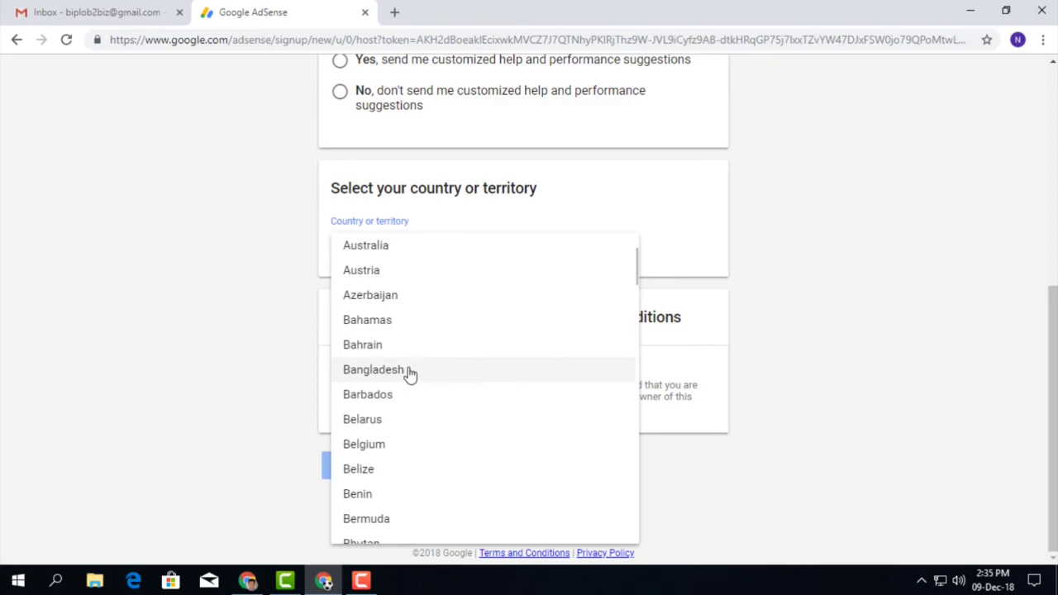
{"action": "left_click", "coordinate": [413, 372]}
- Accept the AdSense terms and conditions and create the account
{"action": "scroll", "coordinate": [514, 361], "scroll_direction": "down", "scroll_amount": 1}
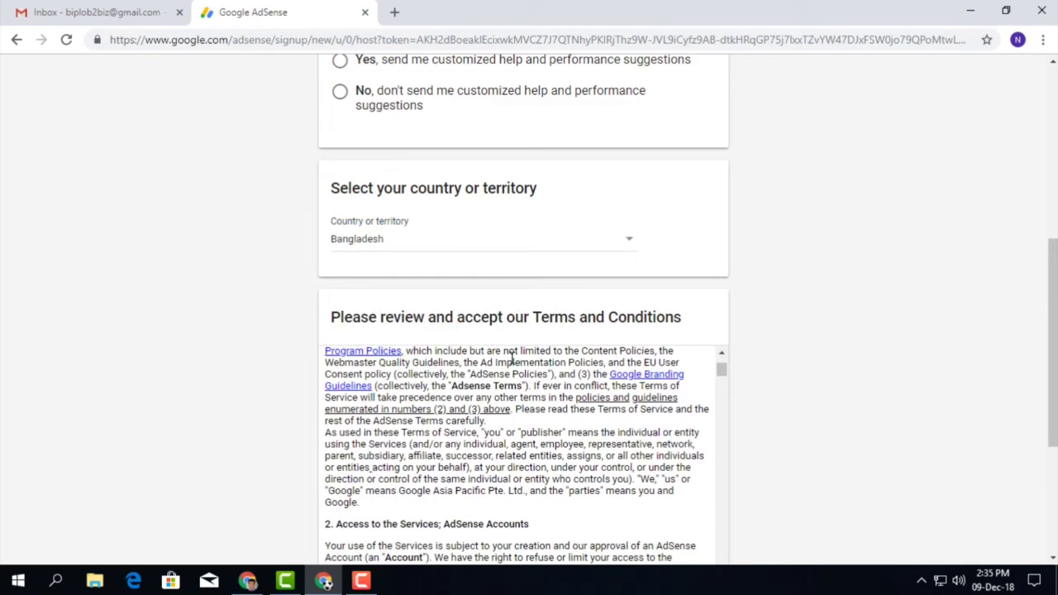
{"action": "scroll", "coordinate": [509, 360], "scroll_direction": "down", "scroll_amount": 10}
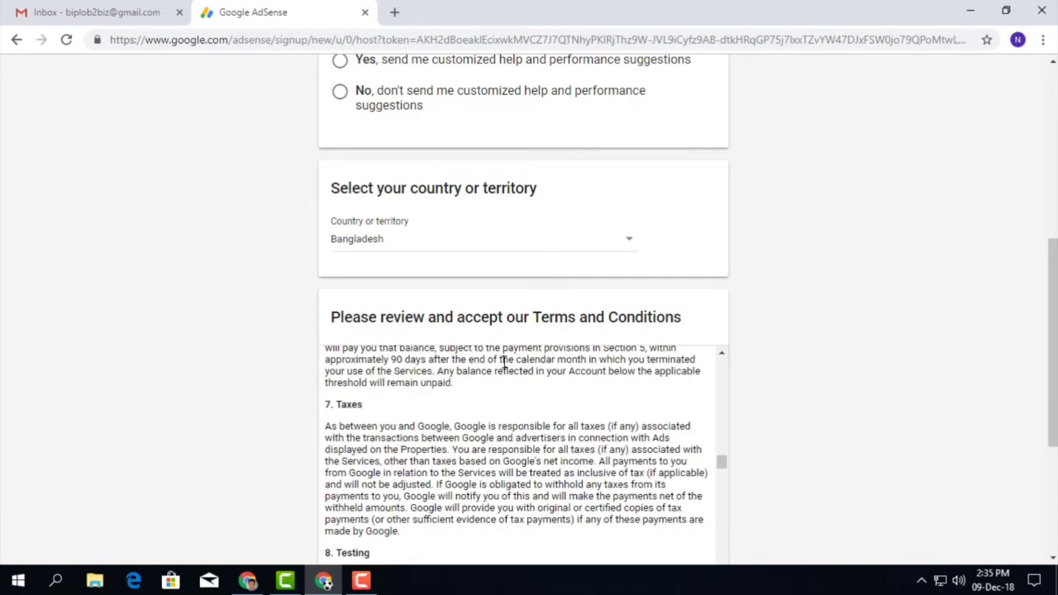
{"action": "scroll", "coordinate": [502, 363], "scroll_direction": "down", "scroll_amount": 15}
{"action": "scroll", "coordinate": [835, 319], "scroll_direction": "down", "scroll_amount": 3}
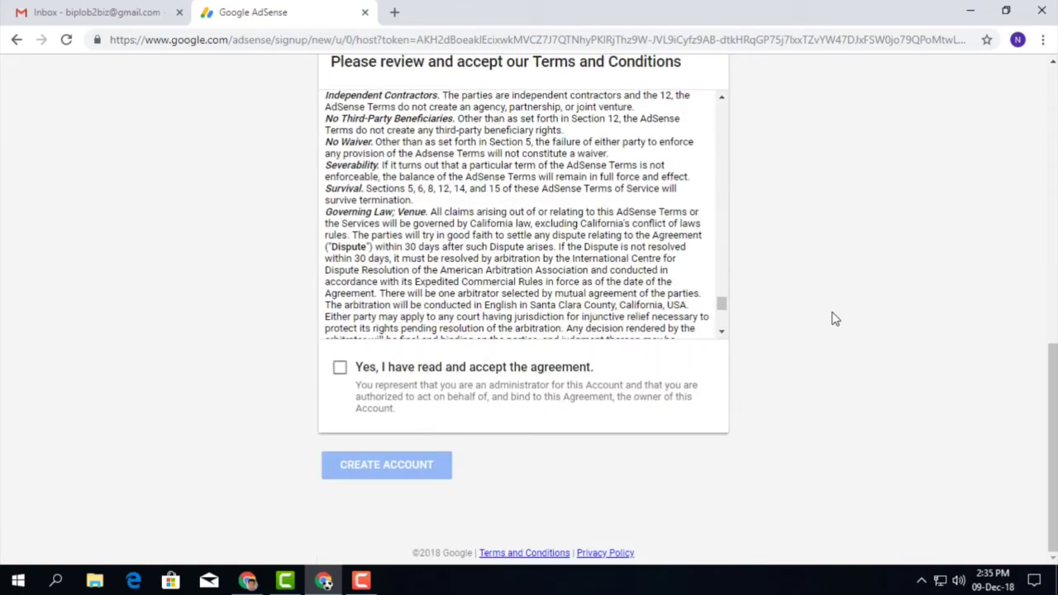
{"action": "left_click", "coordinate": [339, 368]}
{"action": "scroll", "coordinate": [451, 444], "scroll_direction": "up", "scroll_amount": 5}
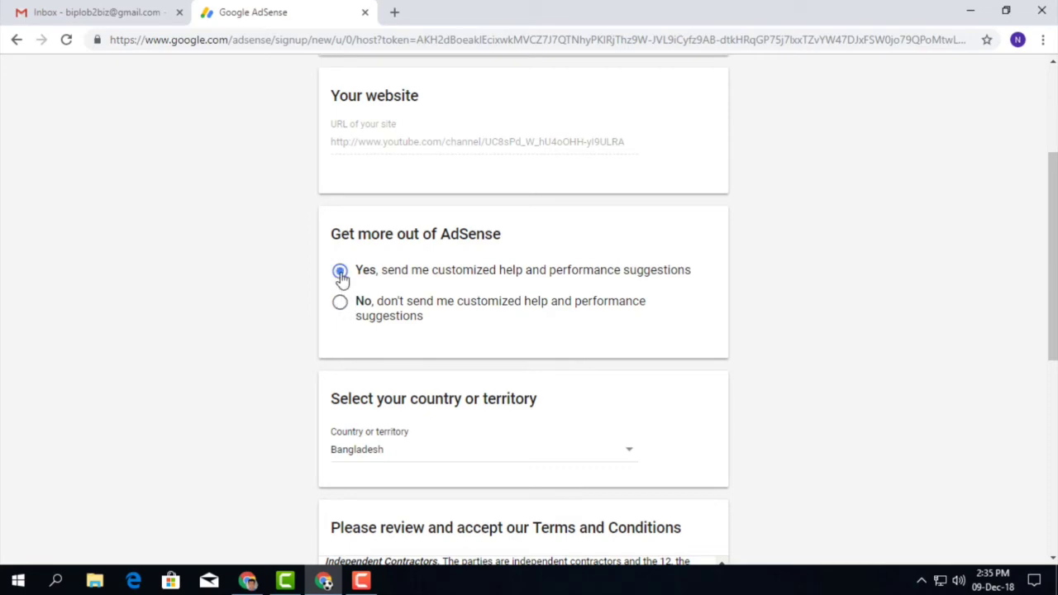
{"action": "scroll", "coordinate": [597, 409], "scroll_direction": "down", "scroll_amount": 5}
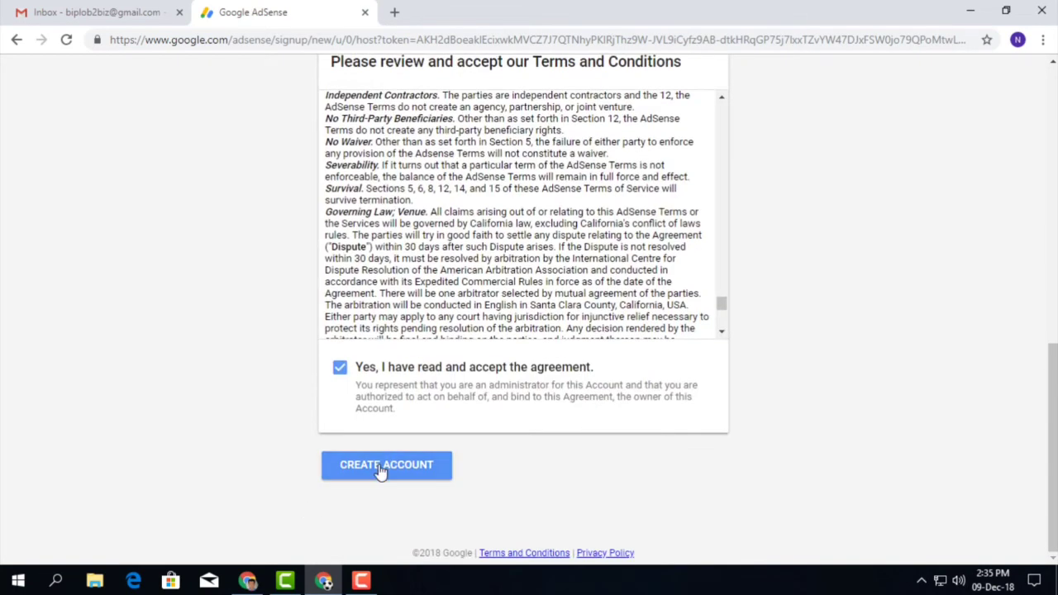
{"action": "left_click", "coordinate": [383, 466]}
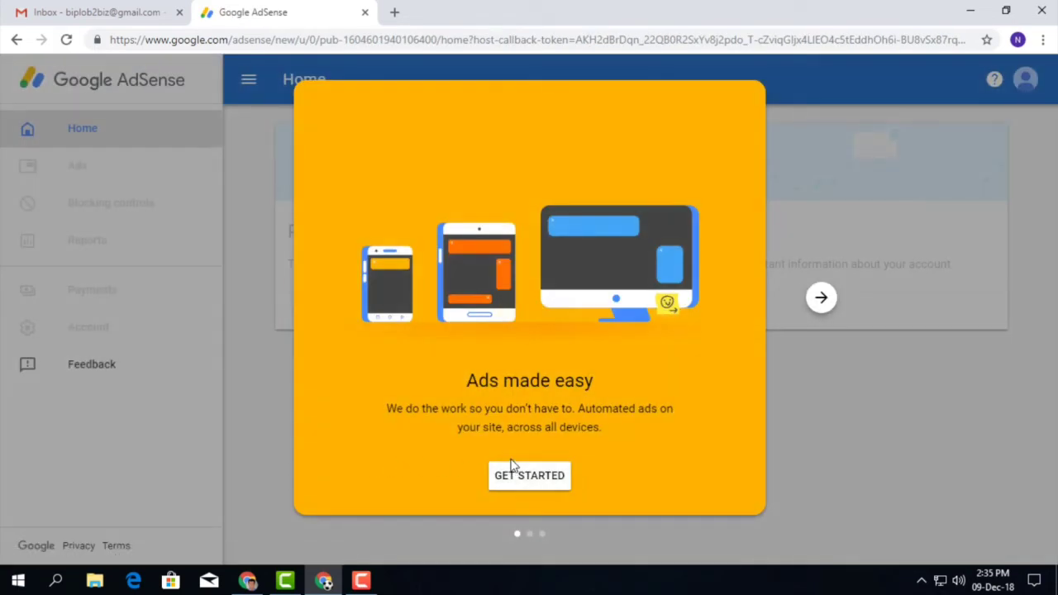
- Leave the Ads made easy welcome and submit the payment address details form
{"action": "left_click", "coordinate": [524, 485]}
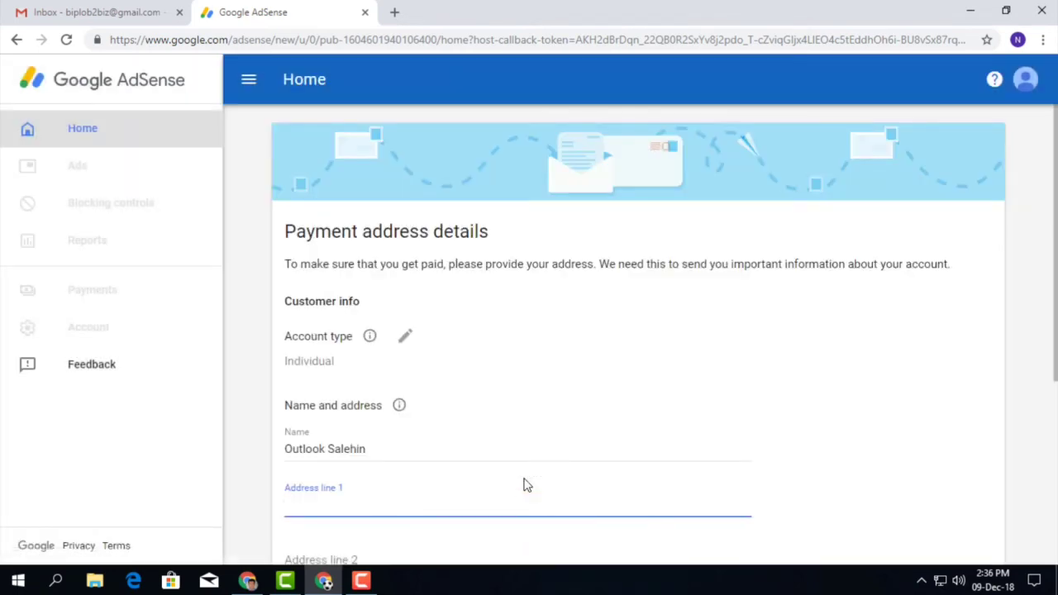
{"action": "scroll", "coordinate": [582, 482], "scroll_direction": "down", "scroll_amount": 1}
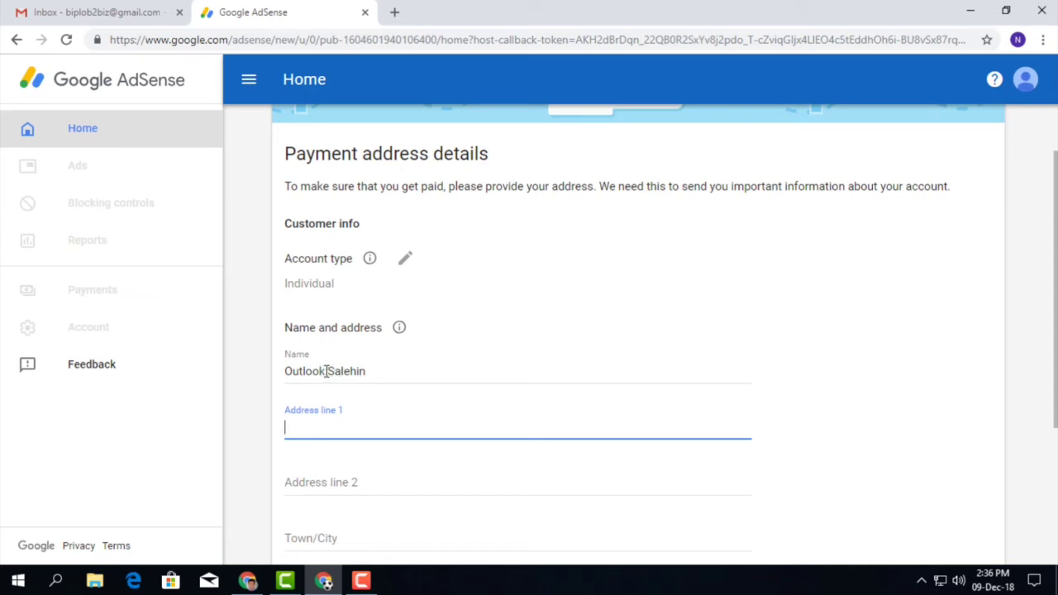
{"action": "scroll", "coordinate": [415, 359], "scroll_direction": "down", "scroll_amount": 3}
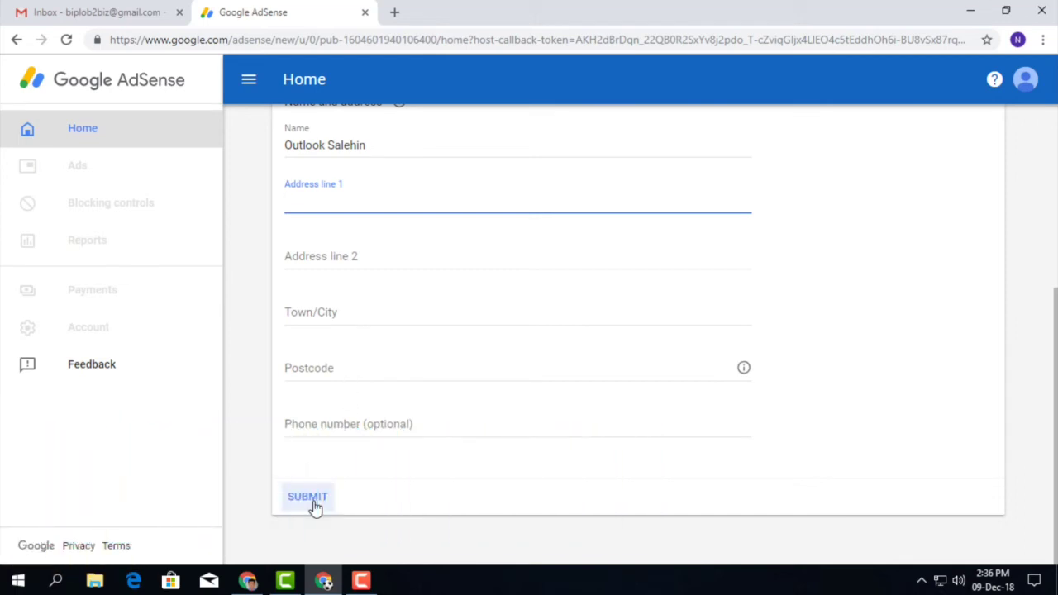
{"action": "left_click", "coordinate": [313, 39]}
- Go to youtube.com and open the Easy Learning Center channel page from the account menu
{"action": "type", "text": "you"}
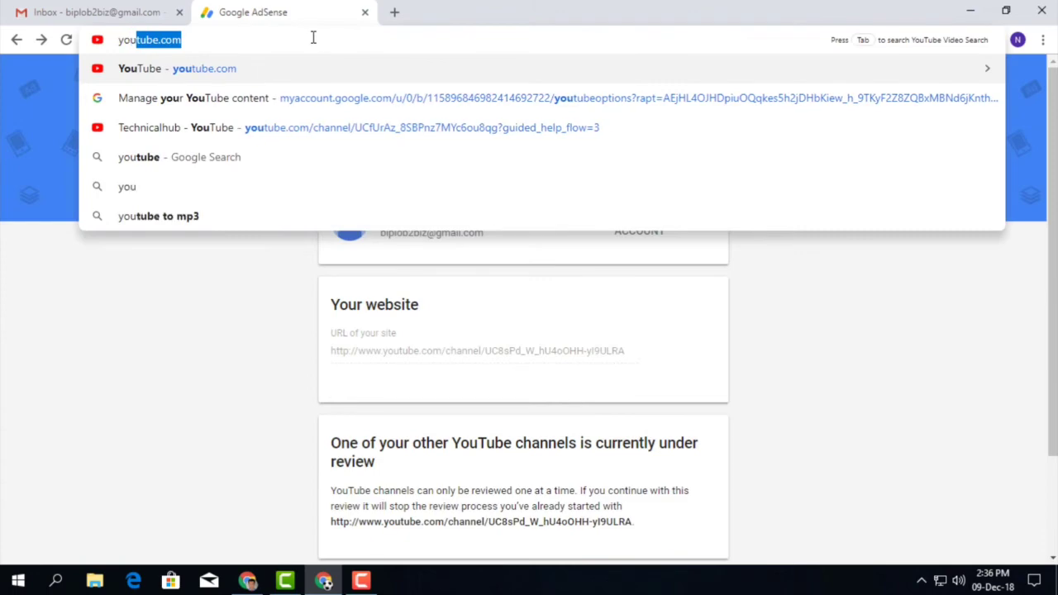
{"action": "key", "text": "Return"}
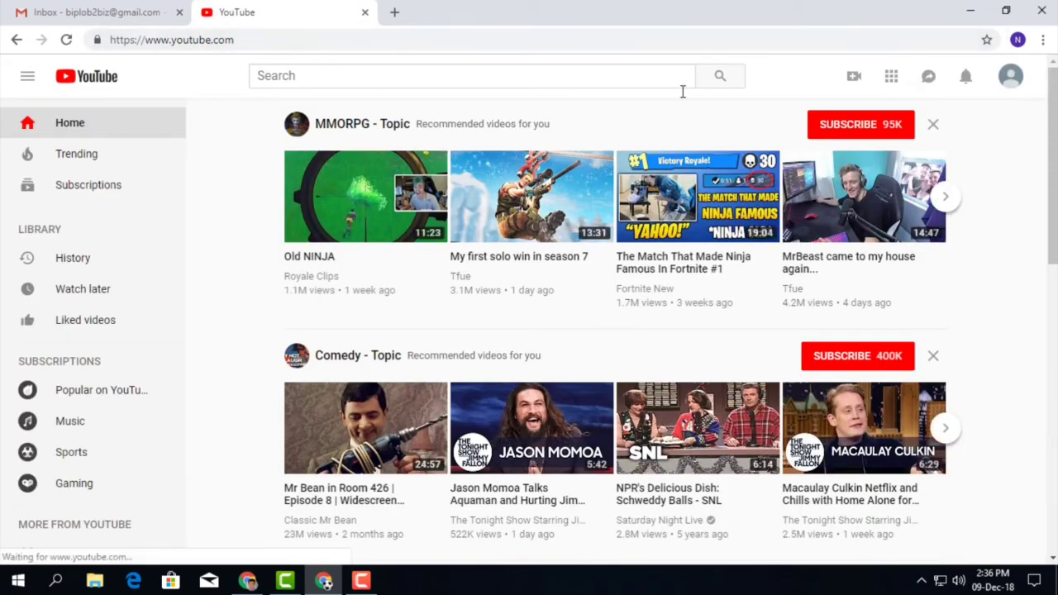
{"action": "left_click", "coordinate": [1007, 76]}
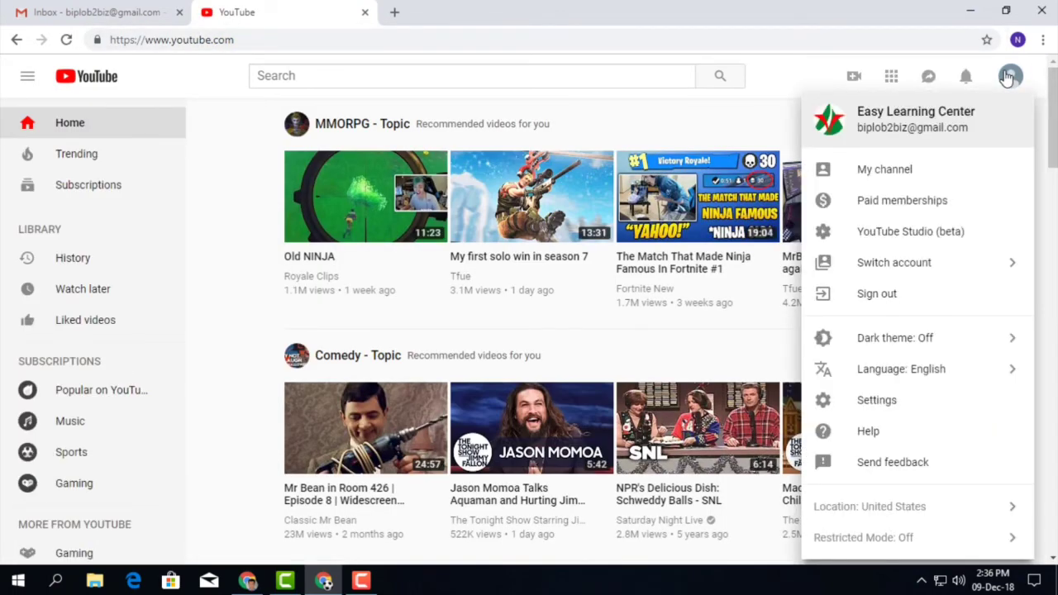
{"action": "left_click", "coordinate": [944, 121]}
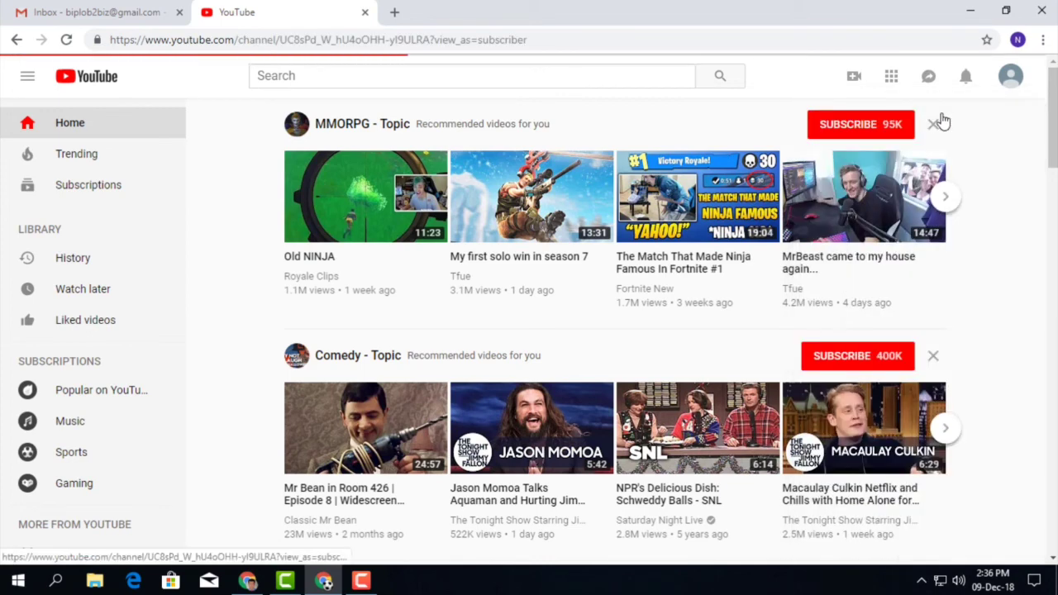